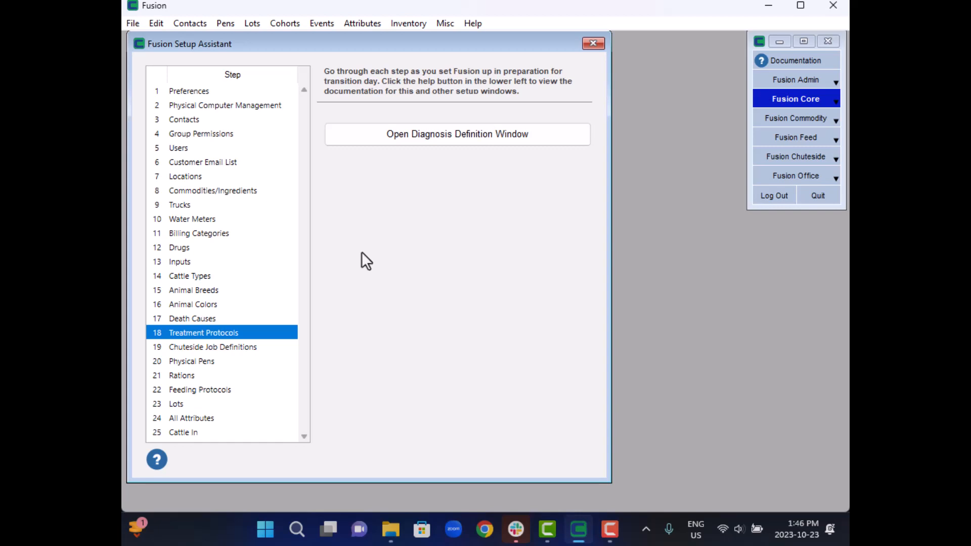
- Open the job definition list for the Chuteside Job Definitions setup step
left_click(224, 349)
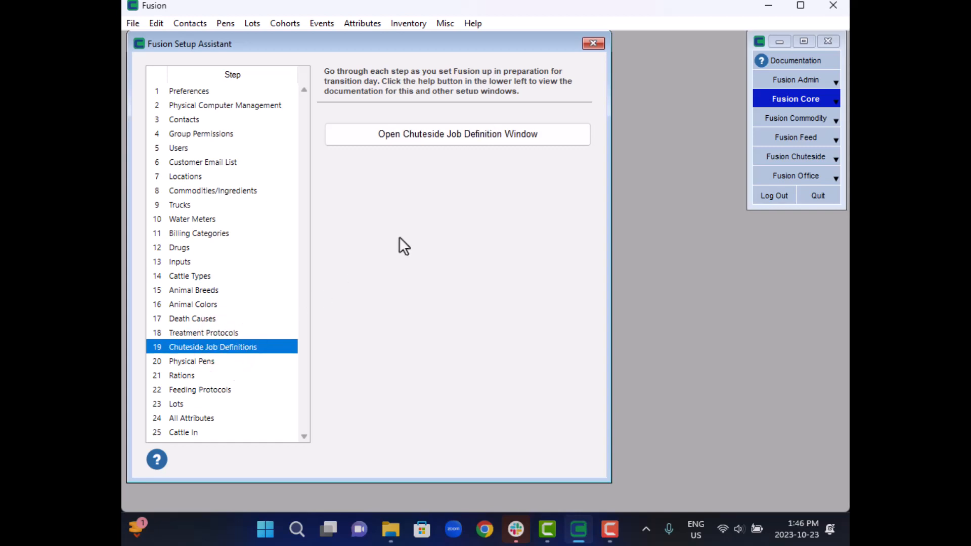
left_click(424, 137)
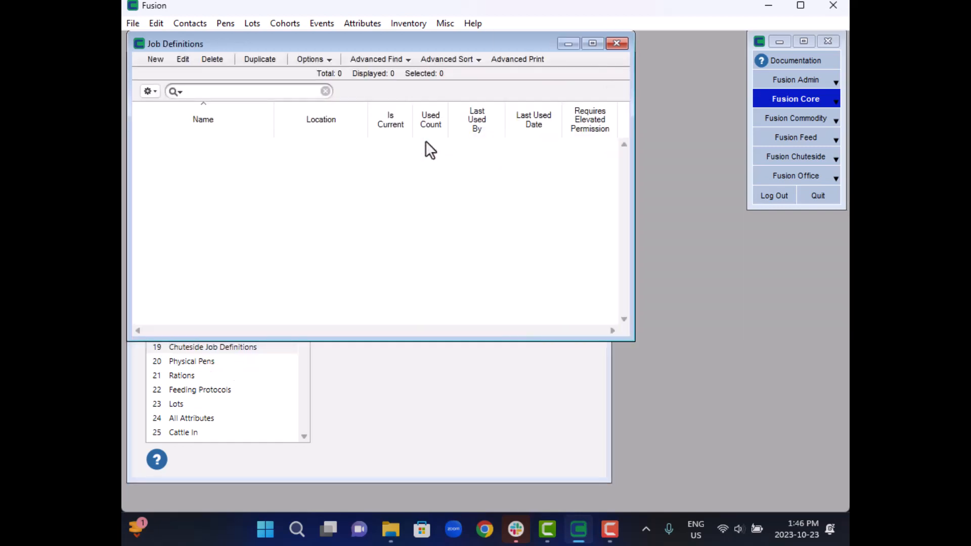
left_click(774, 78)
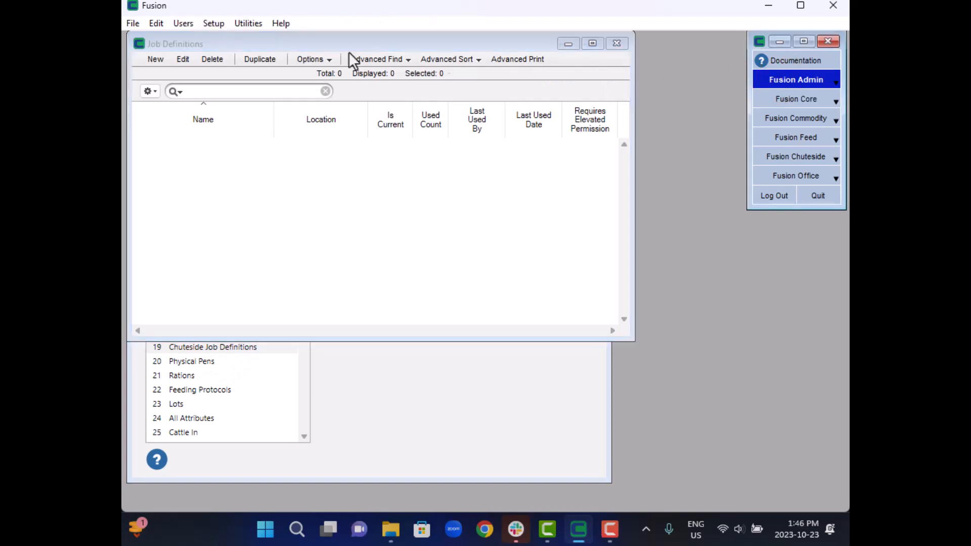
left_click(214, 24)
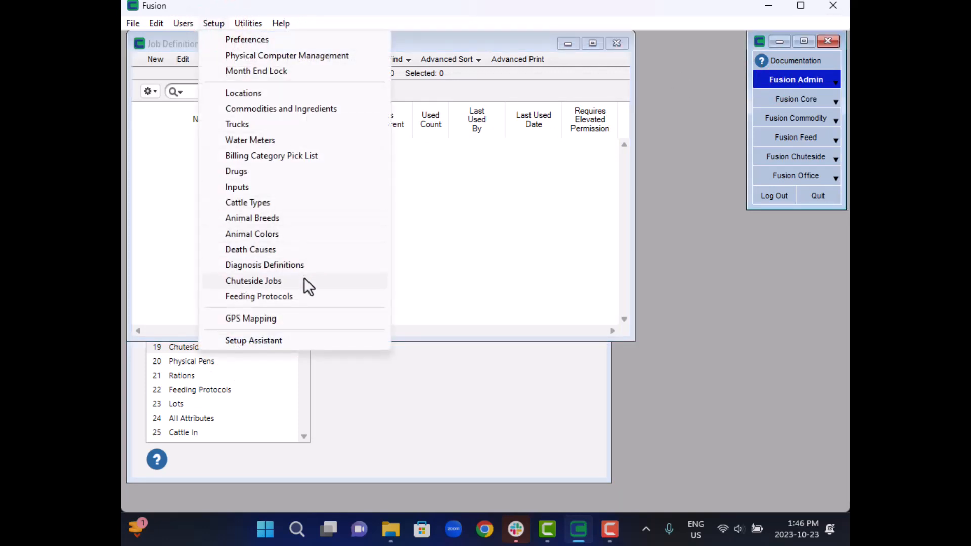
left_click(522, 209)
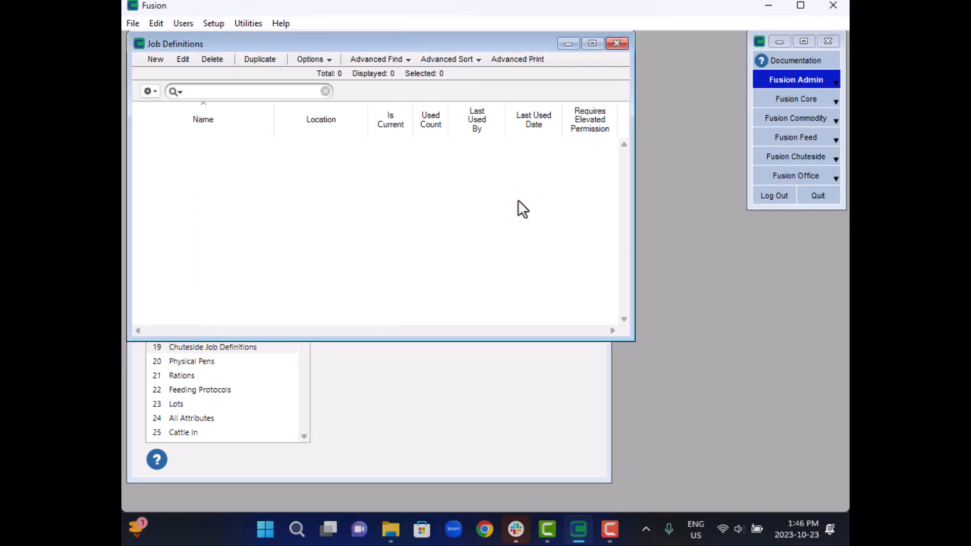
- Create a new job definition named "Process Low Risk Fall Calves"
left_click(156, 59)
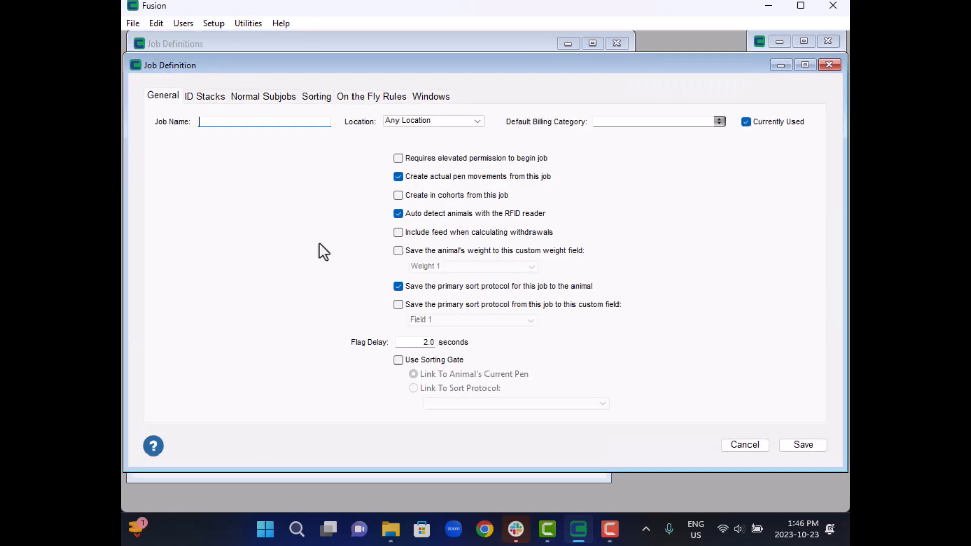
type("Process Low Risk Fall Calves")
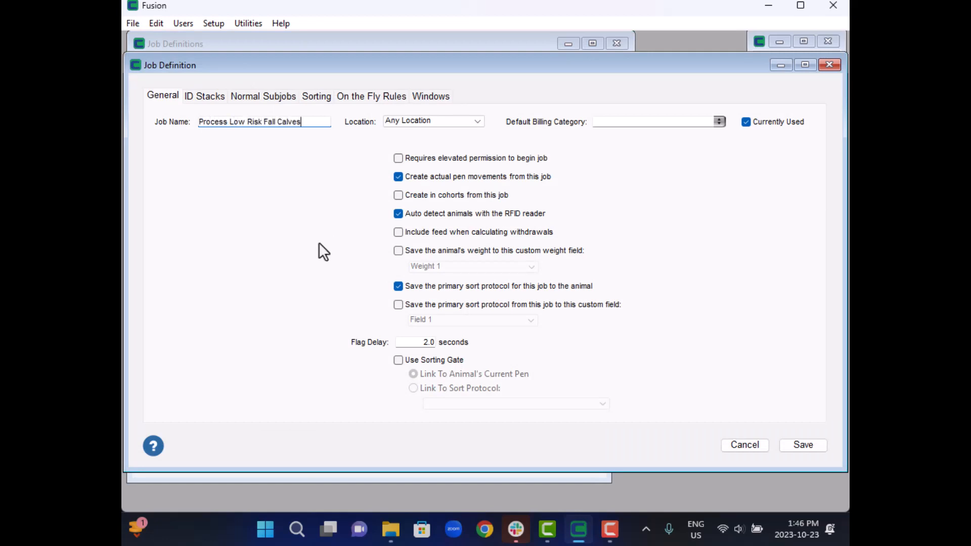
key("Tab")
- Review the job's location choices and set its default billing category to Processing
left_click(477, 121)
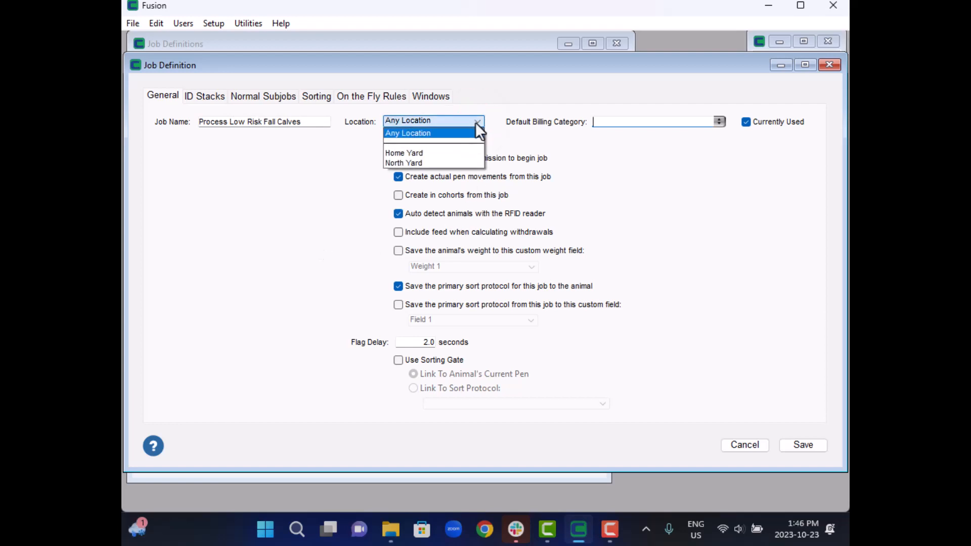
left_click(475, 122)
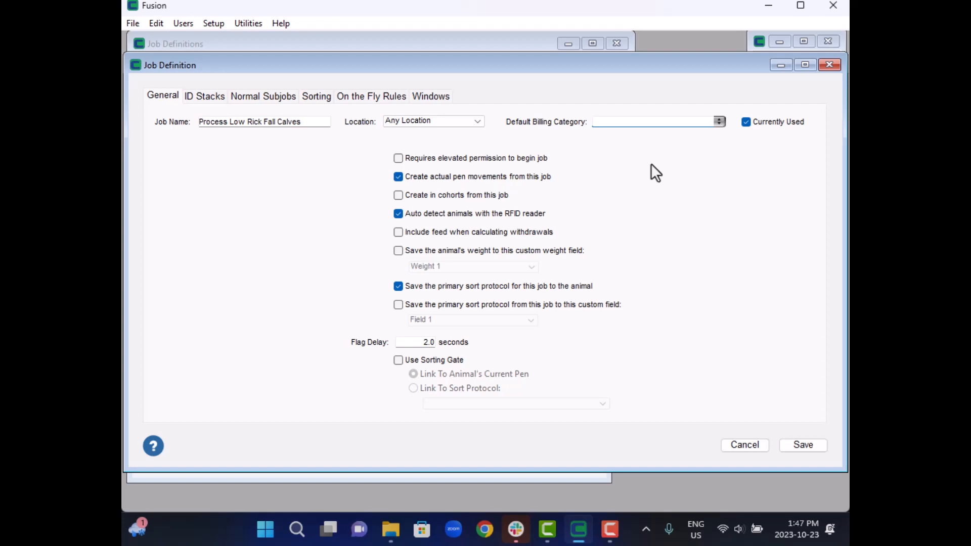
type("Processing")
key("Tab")
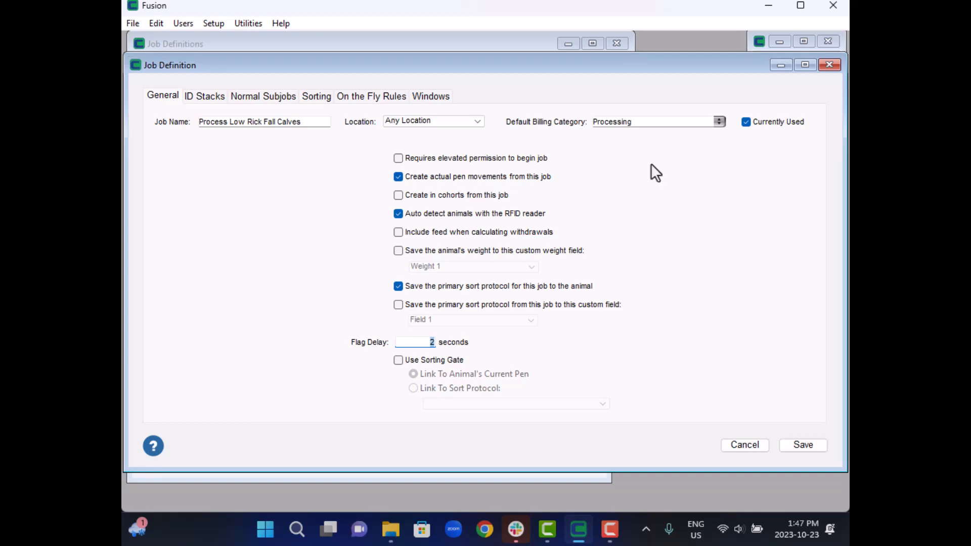
- Add an ID stack to the job and name it "Management Tag"
left_click(214, 98)
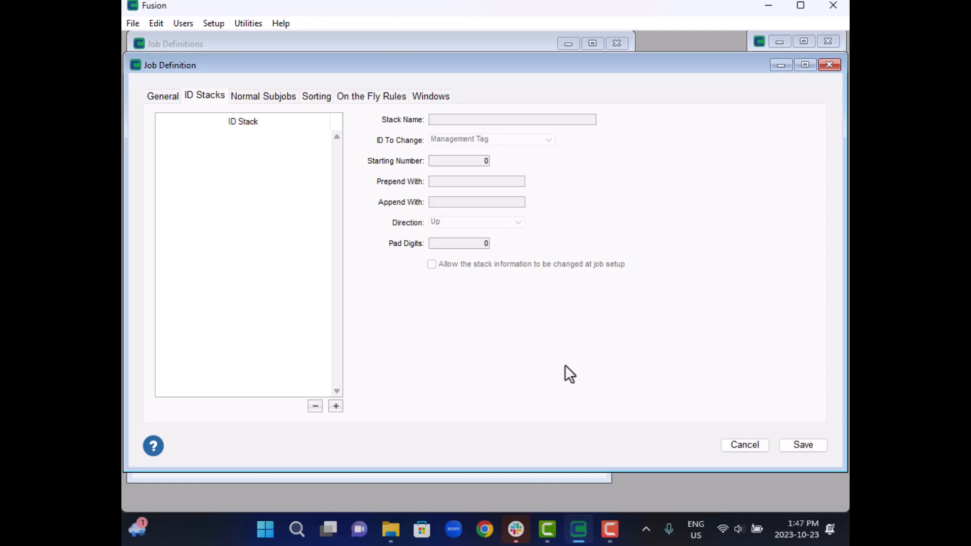
left_click(336, 405)
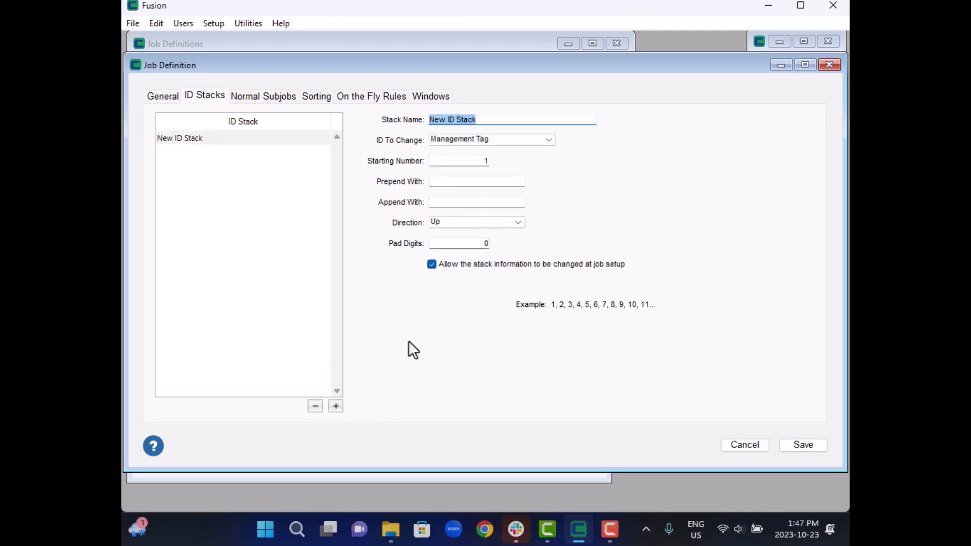
left_click(490, 118)
type("Management Tag")
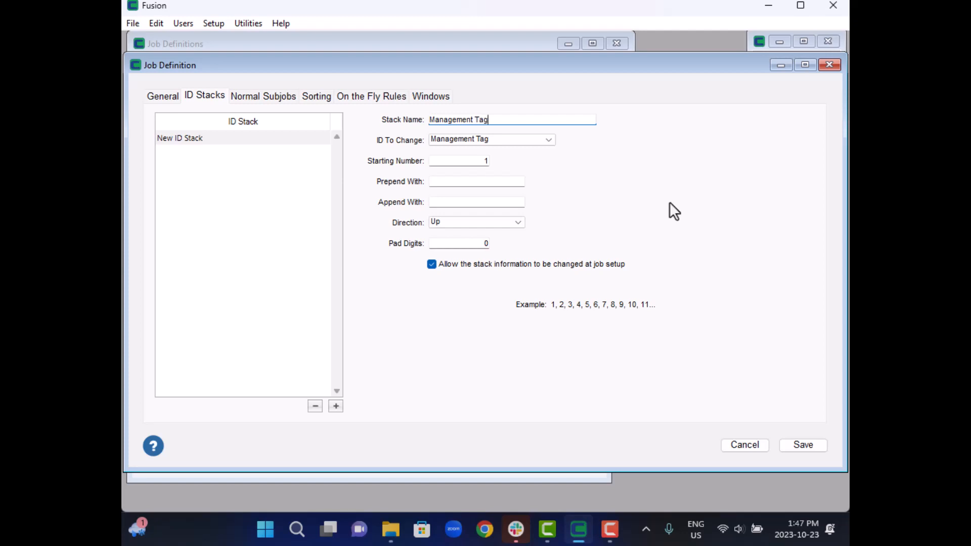
- Set the stack's ID to change to Management Tag and its pad digits to 4
left_click(546, 142)
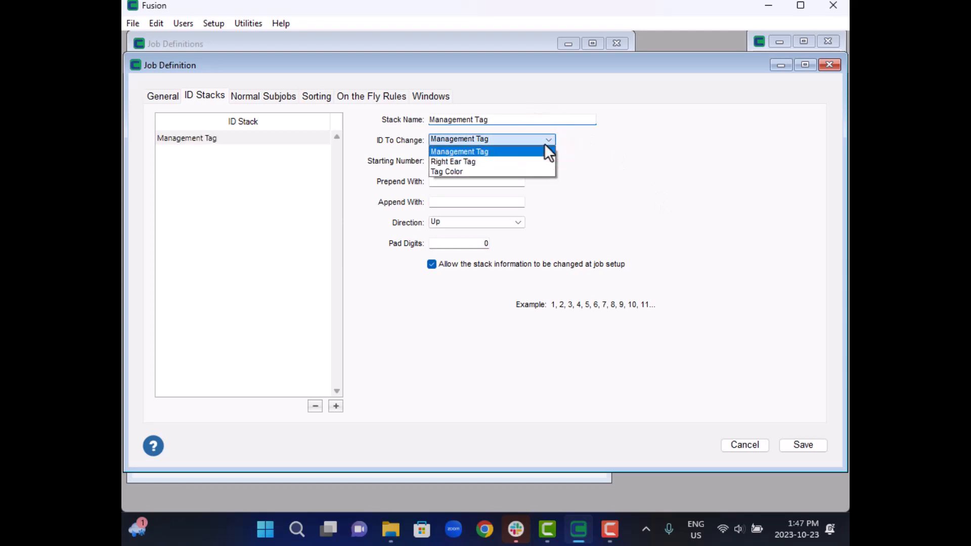
left_click(466, 151)
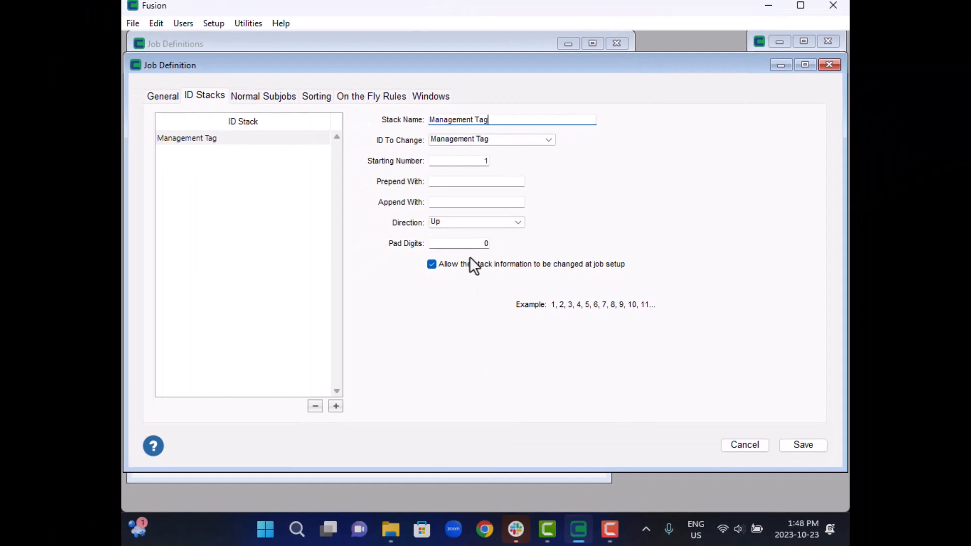
left_click(470, 243)
type("4")
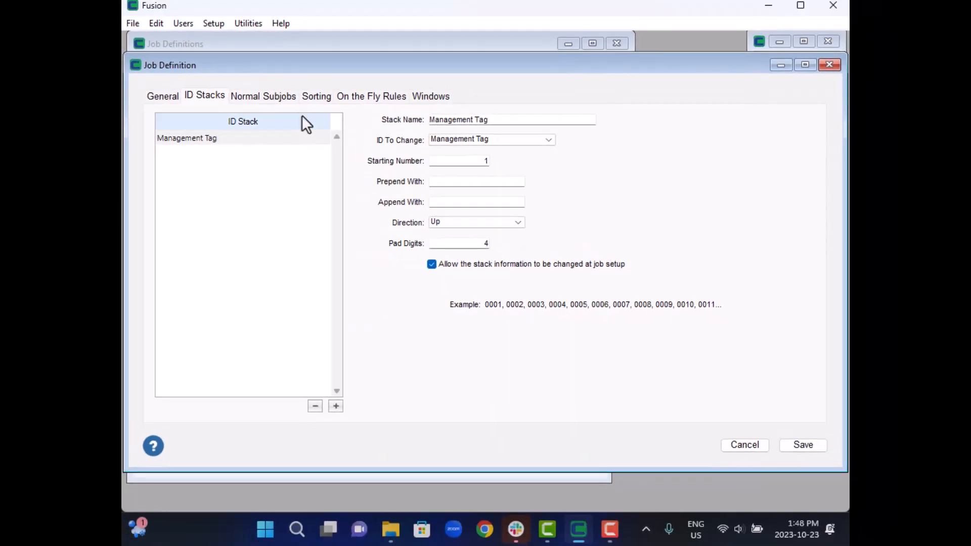
- Add a Get Weight subjob to the job's normal subjobs
left_click(276, 97)
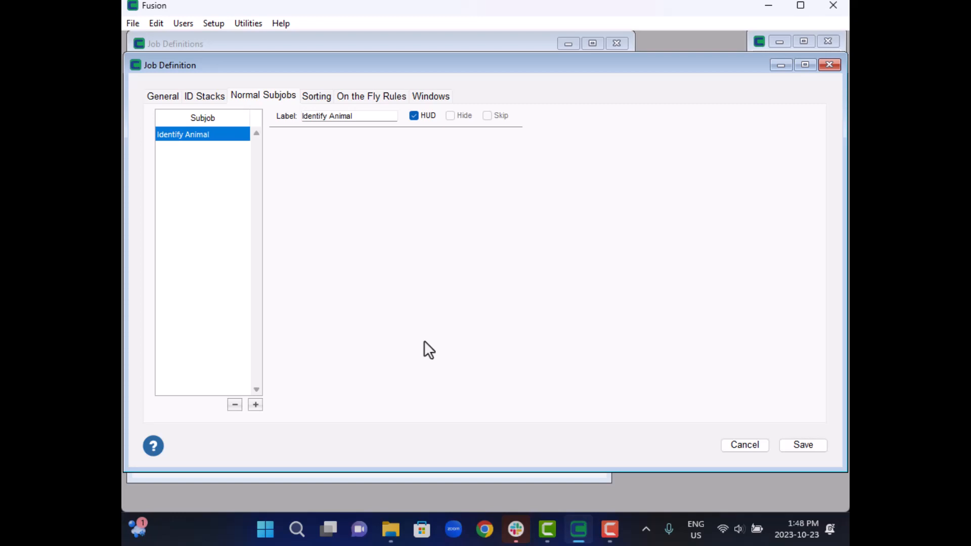
left_click(256, 405)
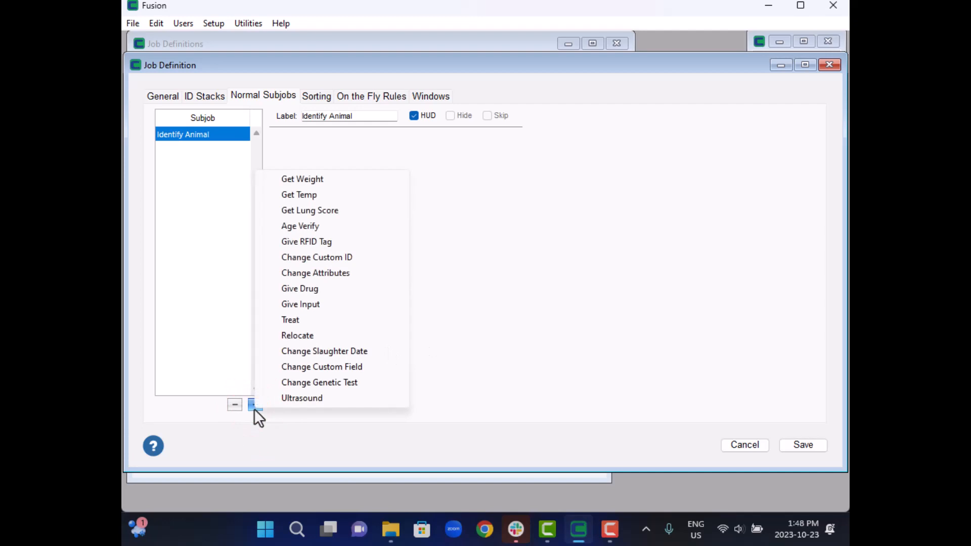
left_click(310, 181)
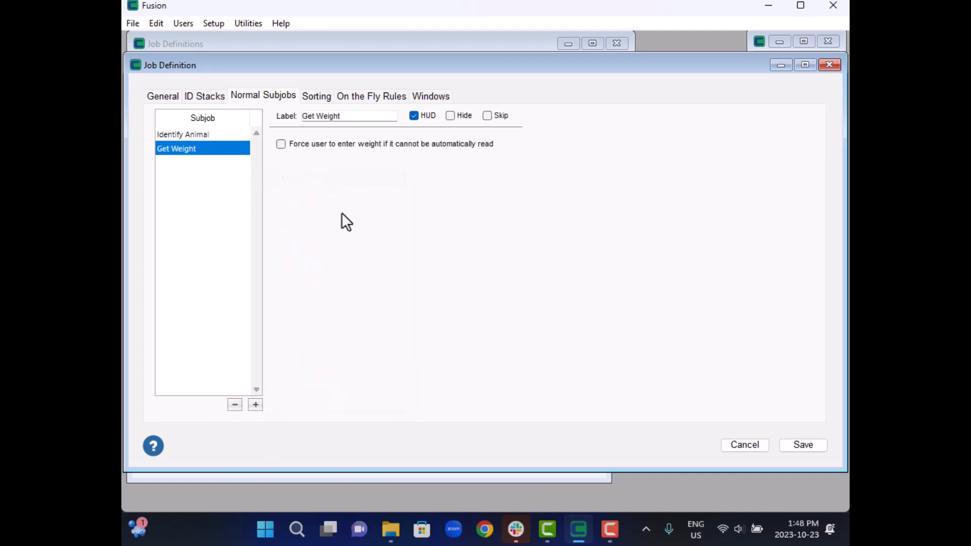
left_click(255, 405)
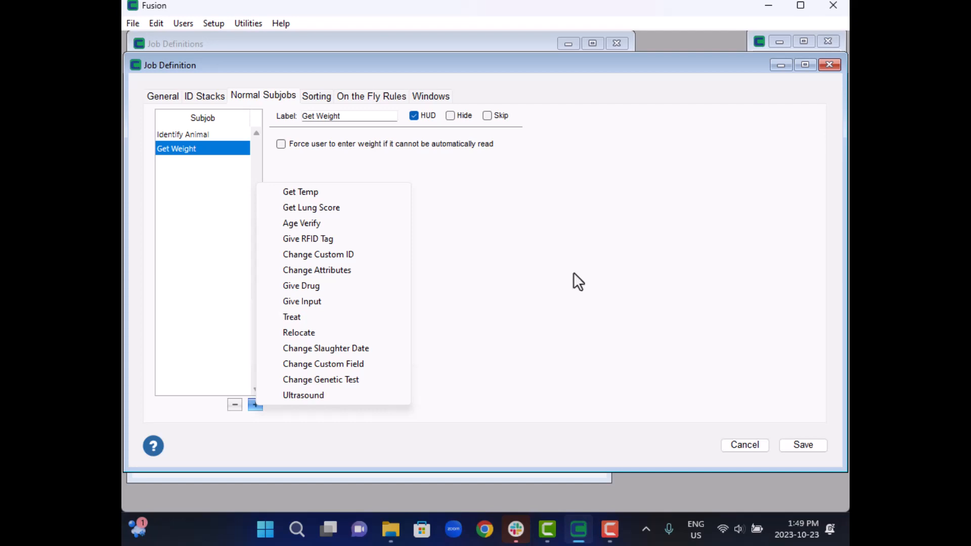
left_click(573, 273)
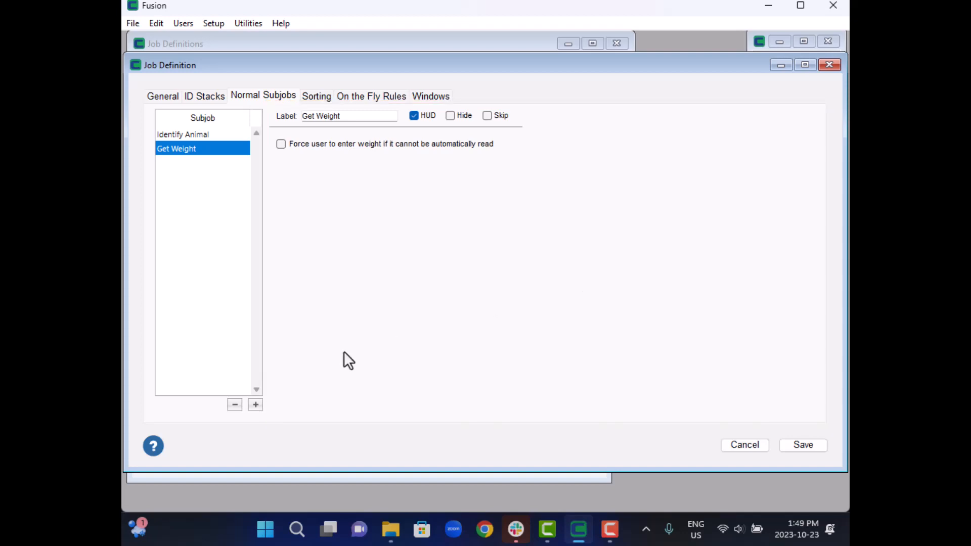
- Add a Change Custom ID subjob and label it "Management Tag"
left_click(256, 404)
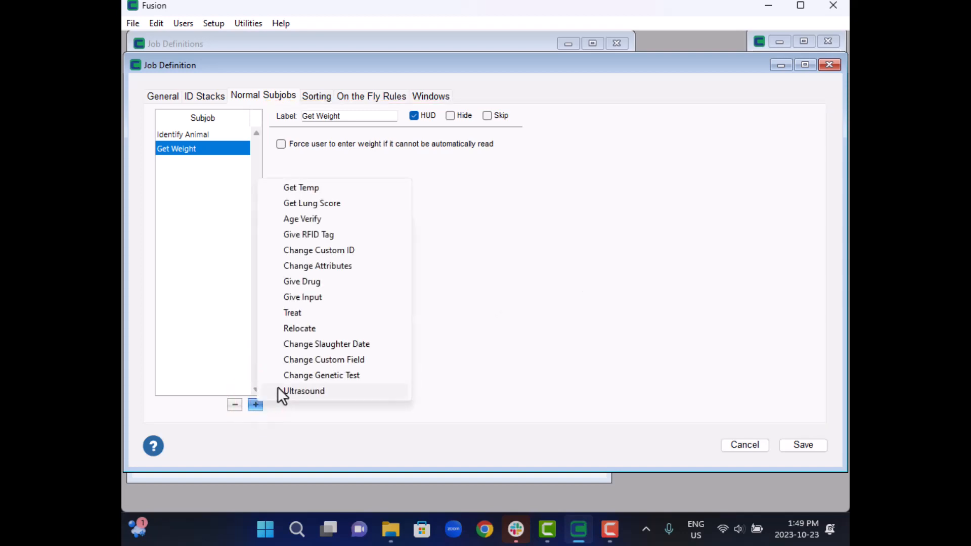
left_click(362, 250)
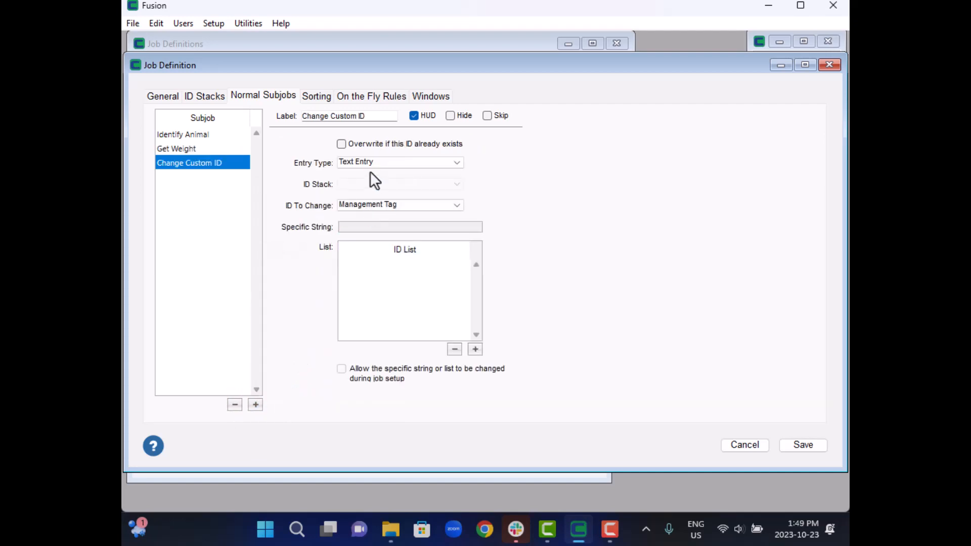
left_click_drag(373, 116, 302, 119)
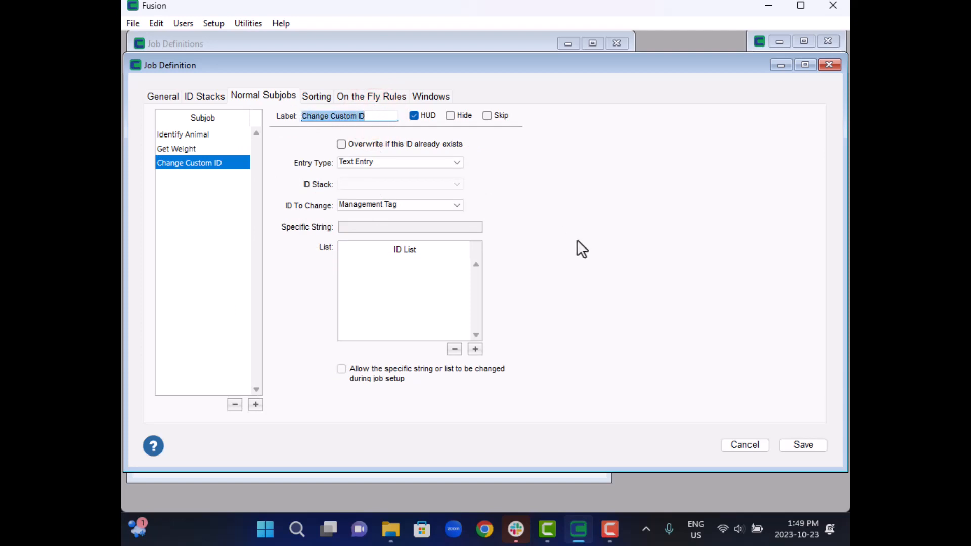
type("Mana")
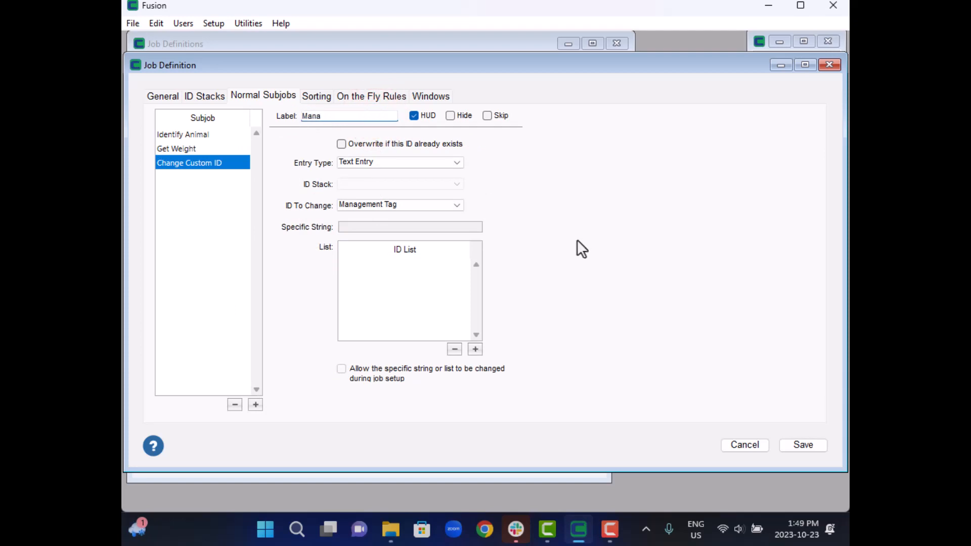
type("gement Tag")
key("Return")
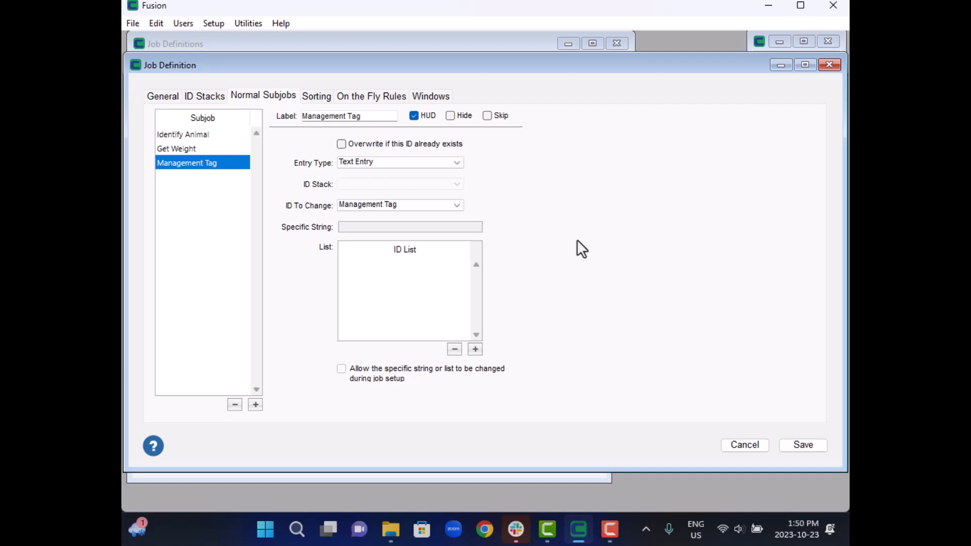
- Set the Management Tag subjob's entry type to ID Stack, using the Management Tag stack
left_click(453, 167)
left_click(364, 175)
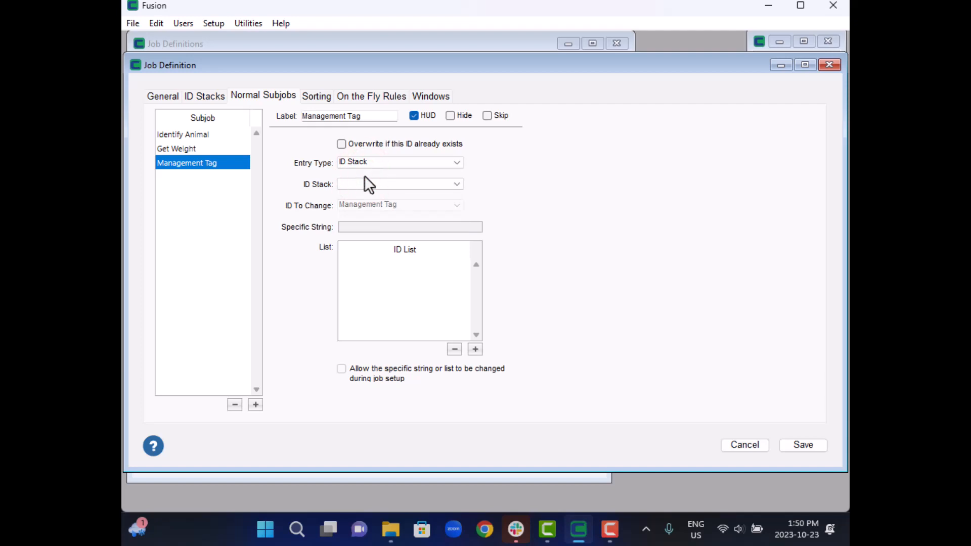
left_click(459, 185)
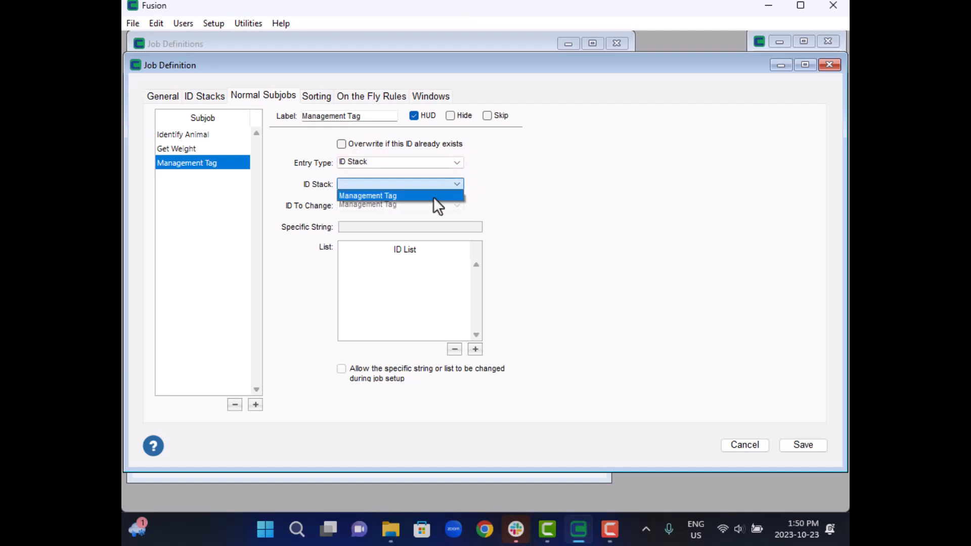
left_click(412, 196)
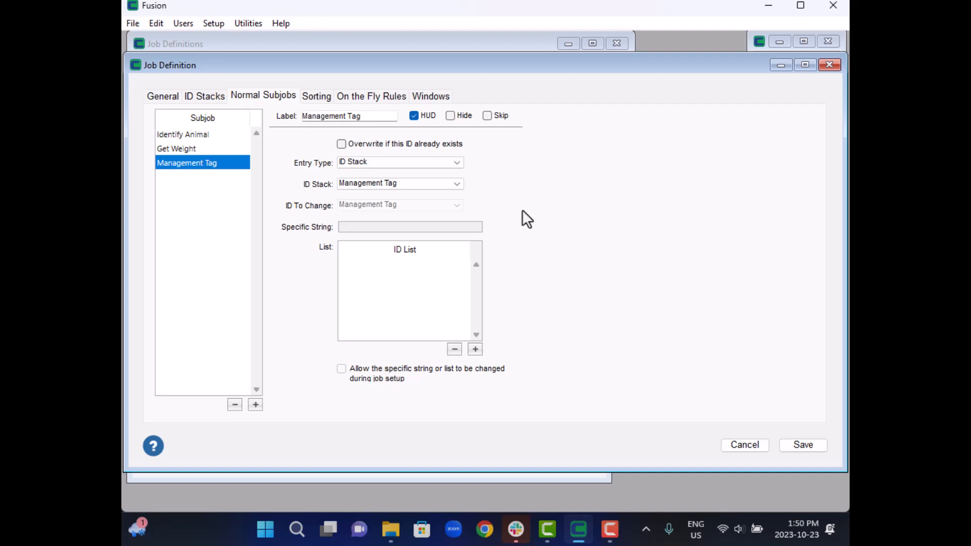
left_click(458, 162)
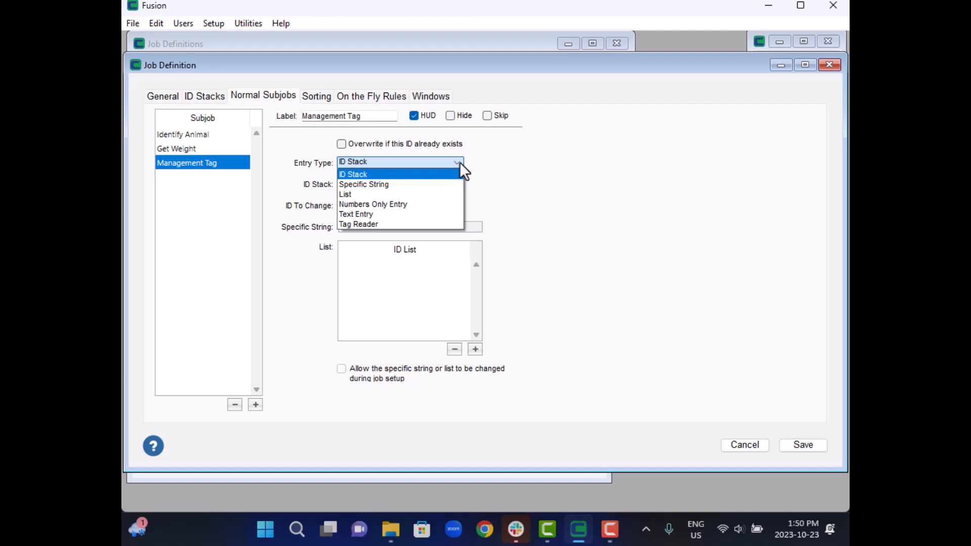
left_click(526, 188)
- Add another Change Custom ID subjob and label it "Tag Color"
left_click(255, 405)
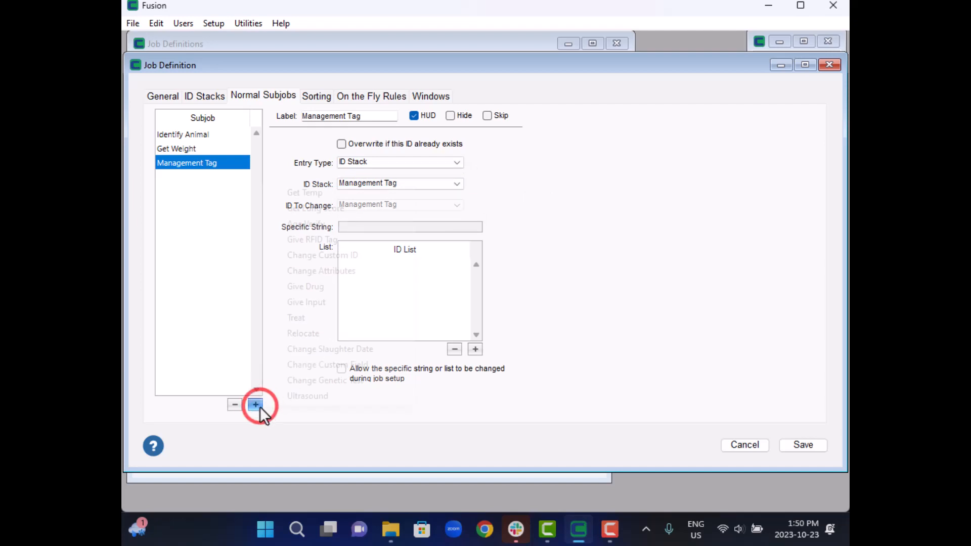
left_click(340, 255)
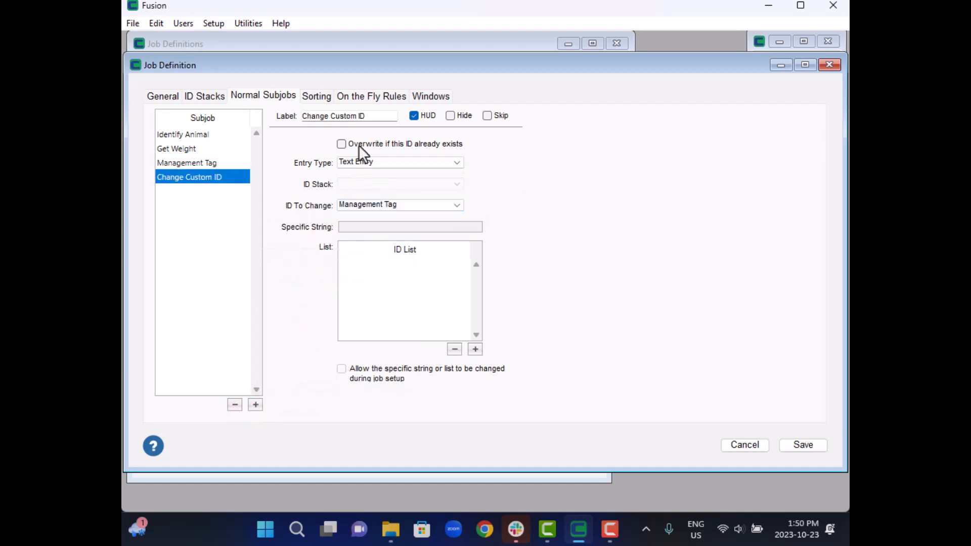
triple_click(369, 120)
type("Tag Color")
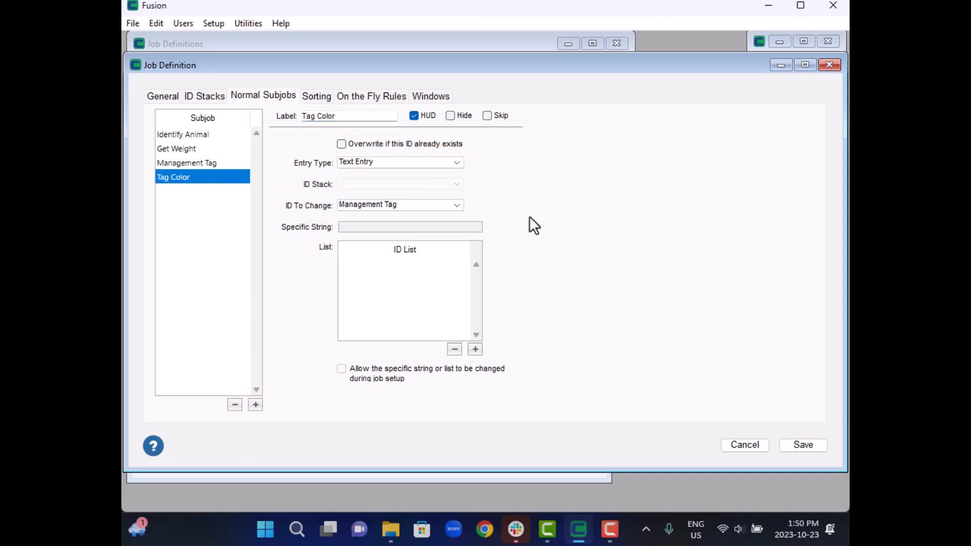
- Set the Tag Color subjob's entry type to List and its ID to change to Tag Color
left_click(455, 163)
left_click(354, 195)
left_click(456, 206)
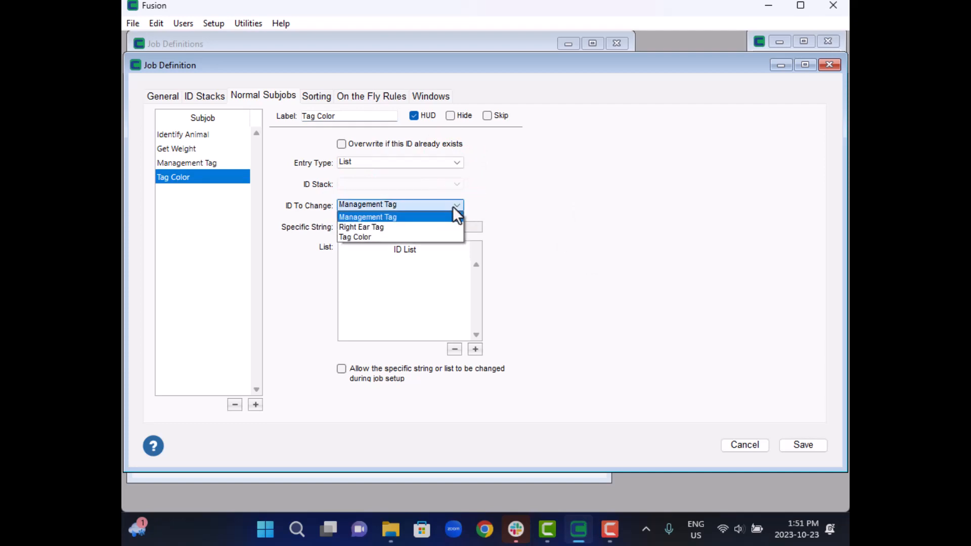
left_click(357, 236)
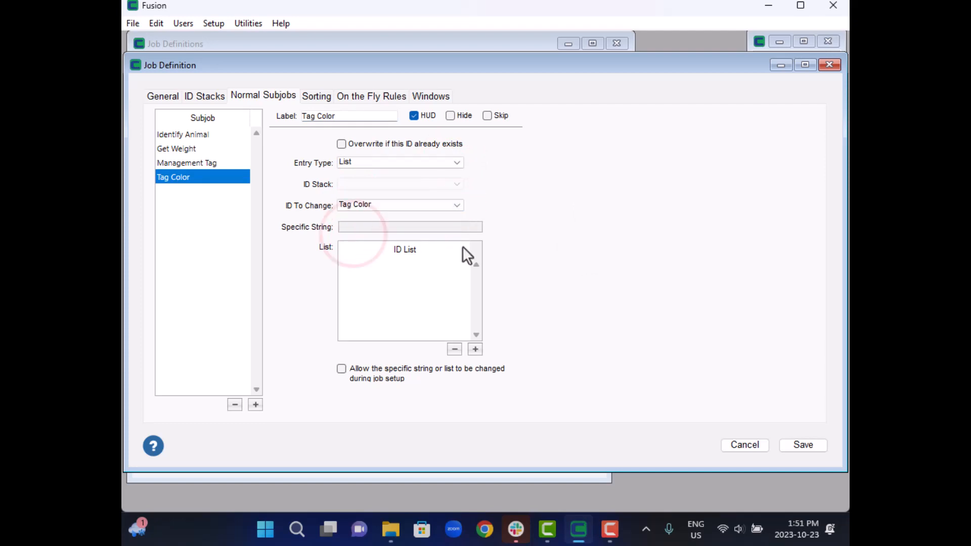
- Fill the Tag Color subjob's ID list with Green, Orange, Yellow and Purple
left_click(476, 350)
type("Green")
key("Return")
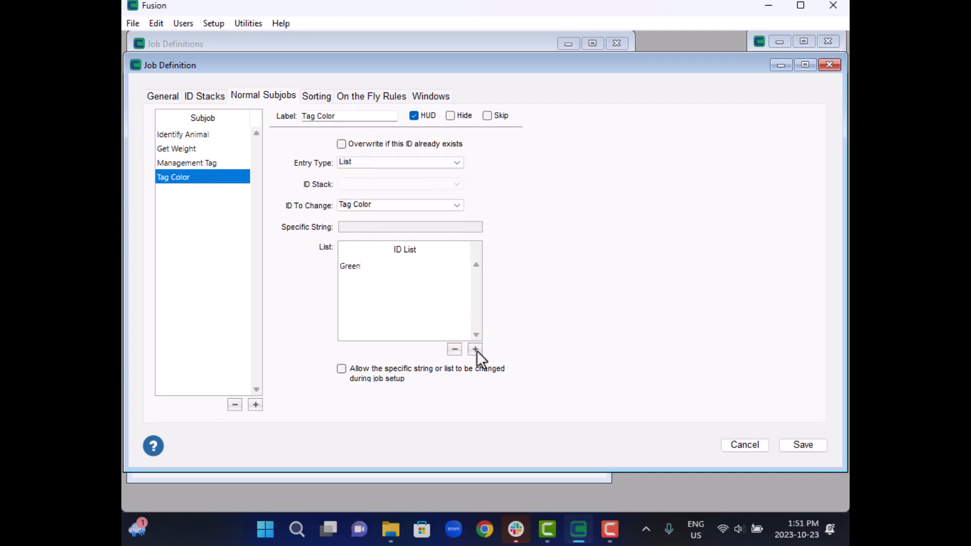
left_click(476, 349)
type("Orange")
left_click(475, 349)
type("Yellow")
left_click(475, 349)
type("Purple")
key("Tab")
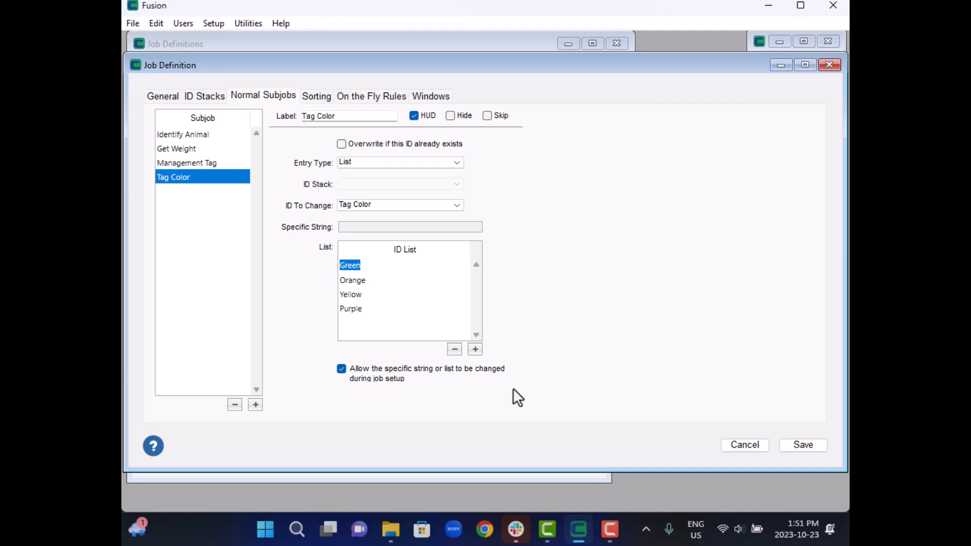
- Add a Give Drug subjob and label it "Give Implant"
left_click(254, 408)
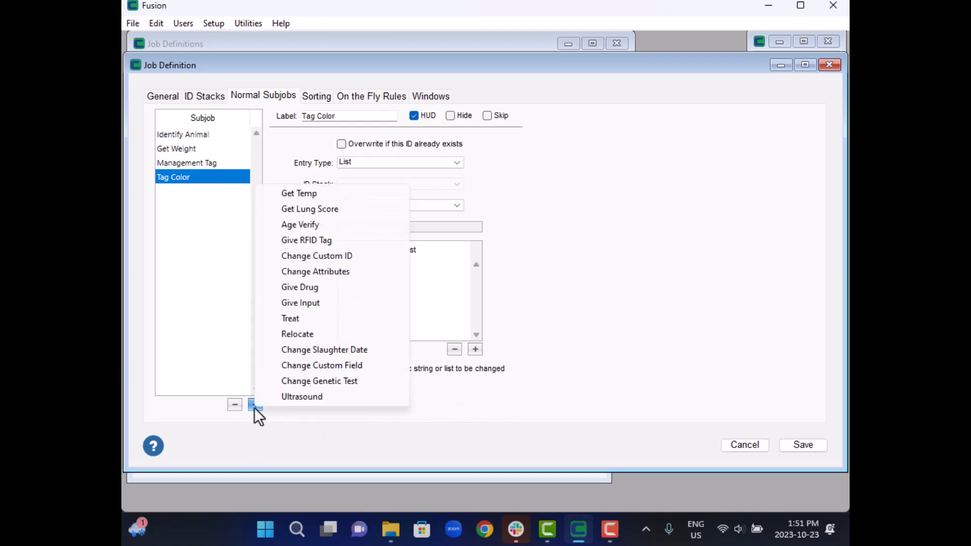
left_click(310, 292)
left_click(355, 115)
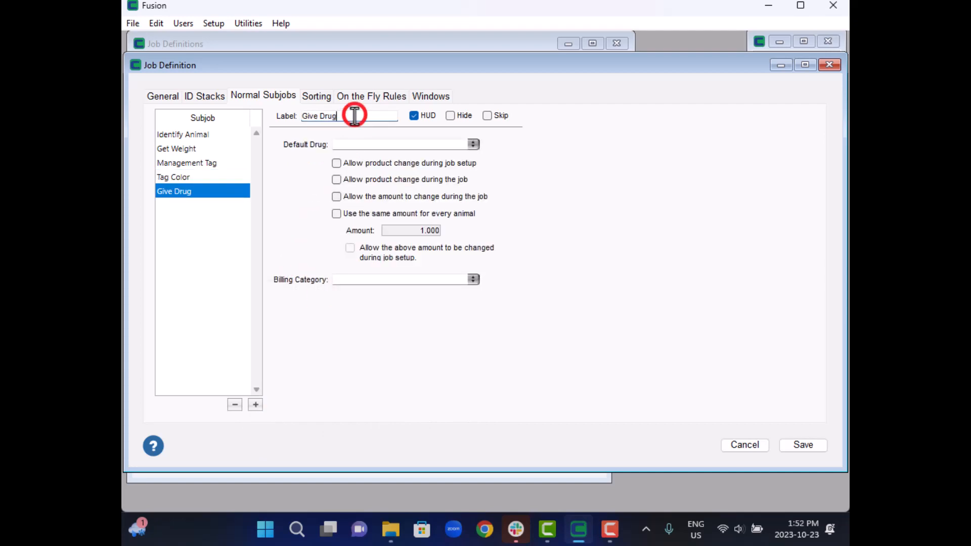
key("BackSpace")
key("BackSpace")
key("BackSpace")
key("BackSpace")
type("Implant")
key("Return")
- Set Give Implant's default drug to Component E-H, allow product change during job setup and use the same amount for every animal
left_click(475, 145)
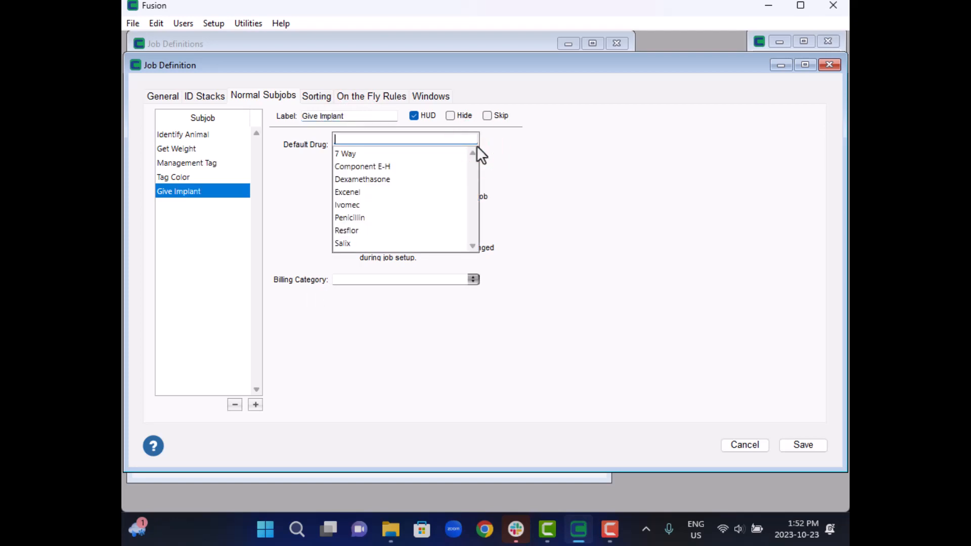
left_click(364, 169)
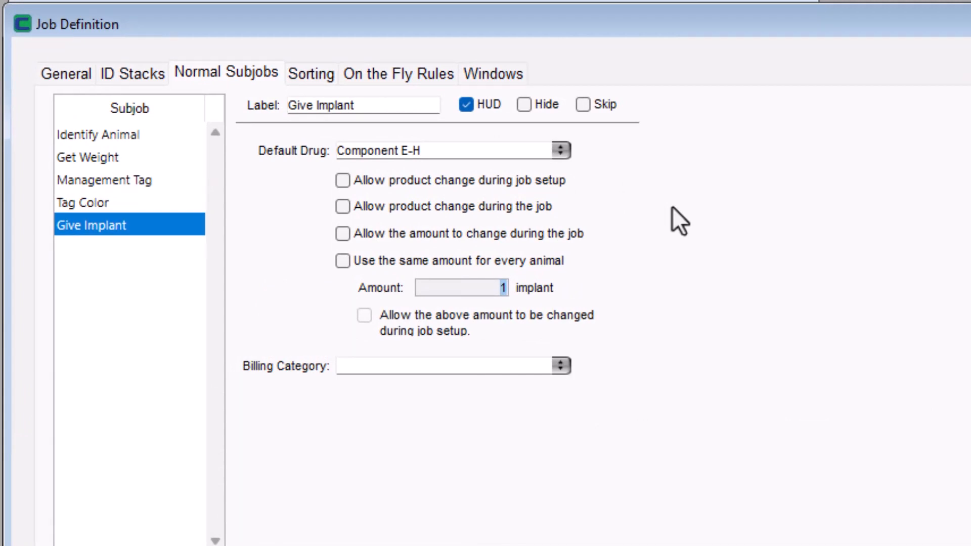
left_click(343, 181)
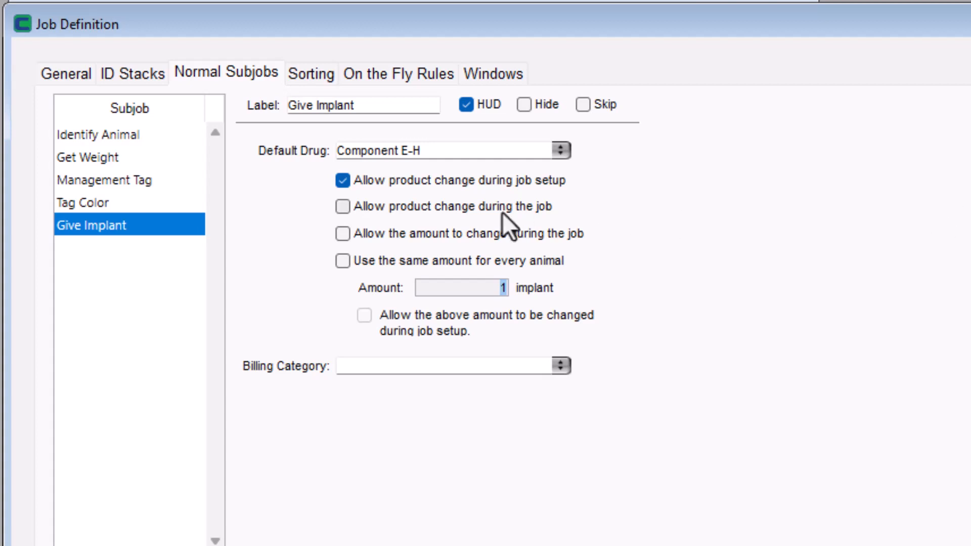
left_click(341, 260)
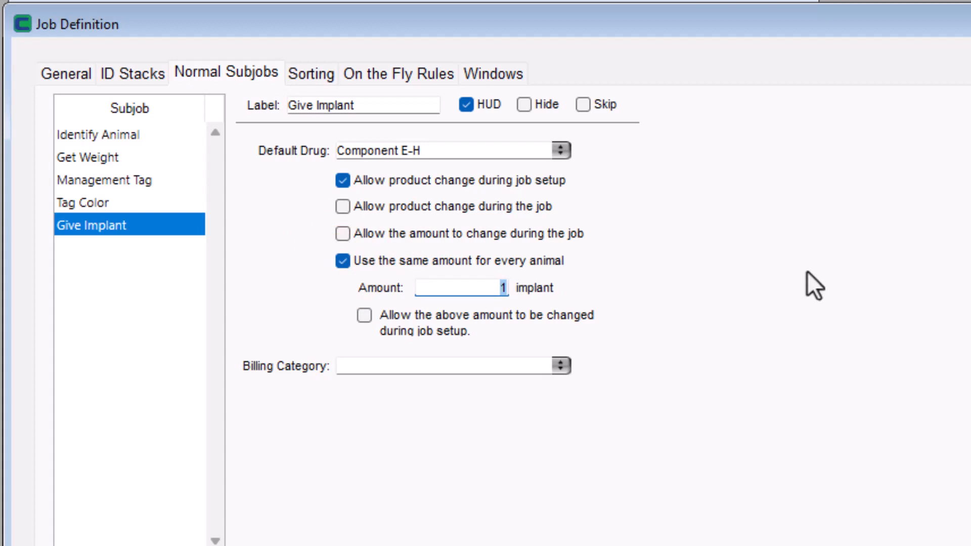
left_click(560, 366)
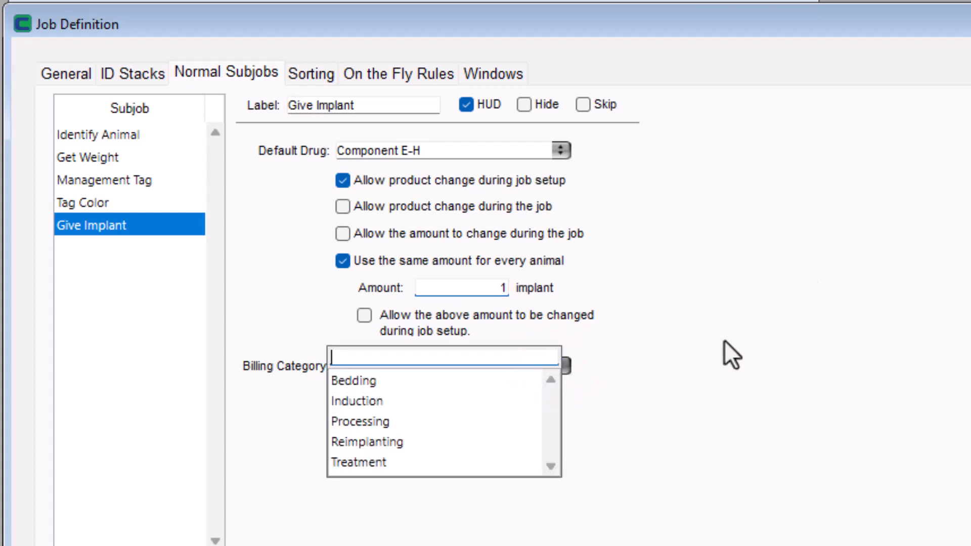
left_click(808, 273)
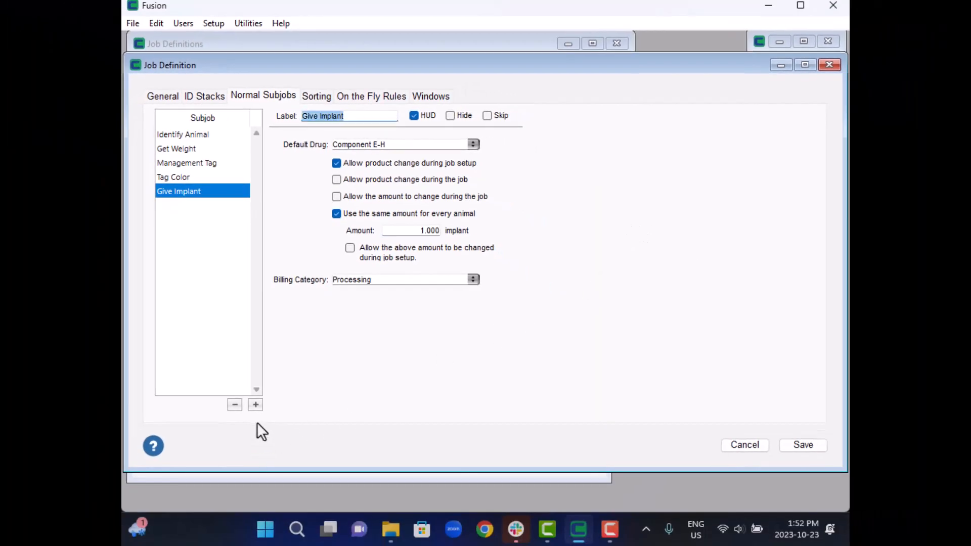
- Add another Give Drug subjob labelled "Give Ivomec" with Ivomec as its default drug
left_click(254, 405)
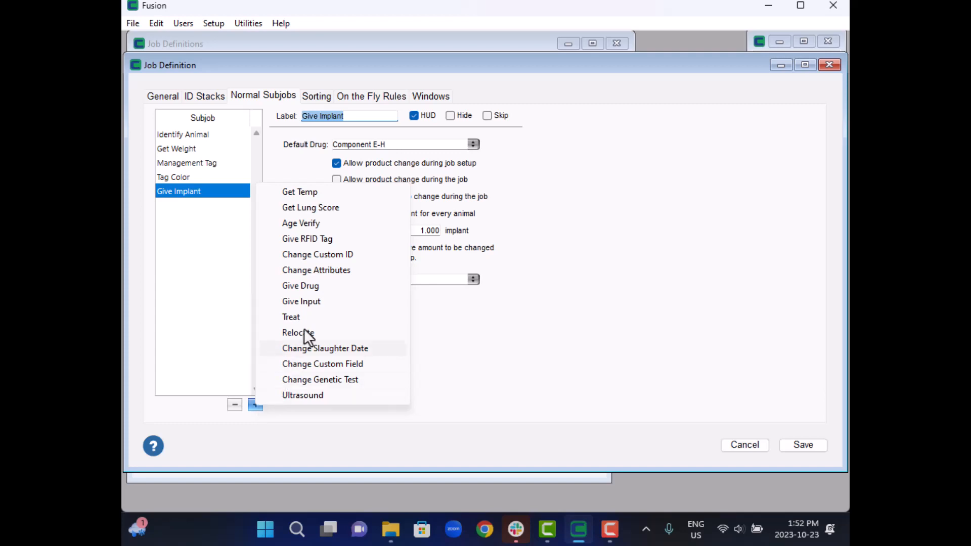
left_click(302, 286)
left_click(345, 116)
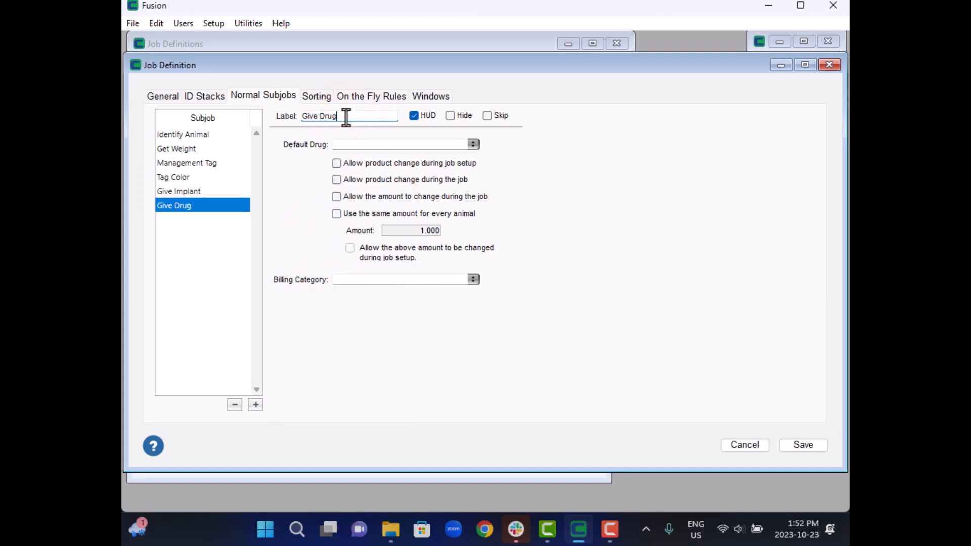
key("BackSpace")
key("BackSpace")
key("BackSpace")
key("BackSpace")
type("Momec")
left_click(475, 145)
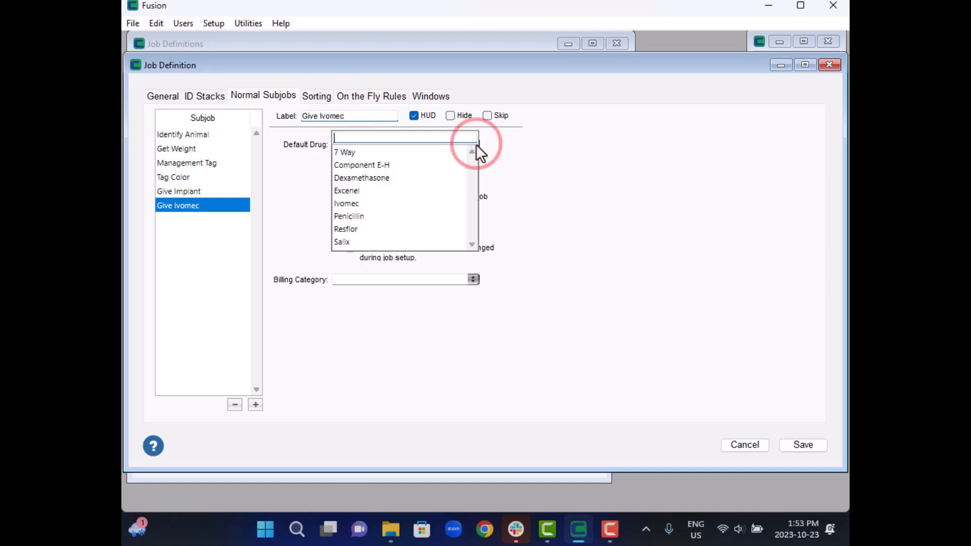
left_click(346, 203)
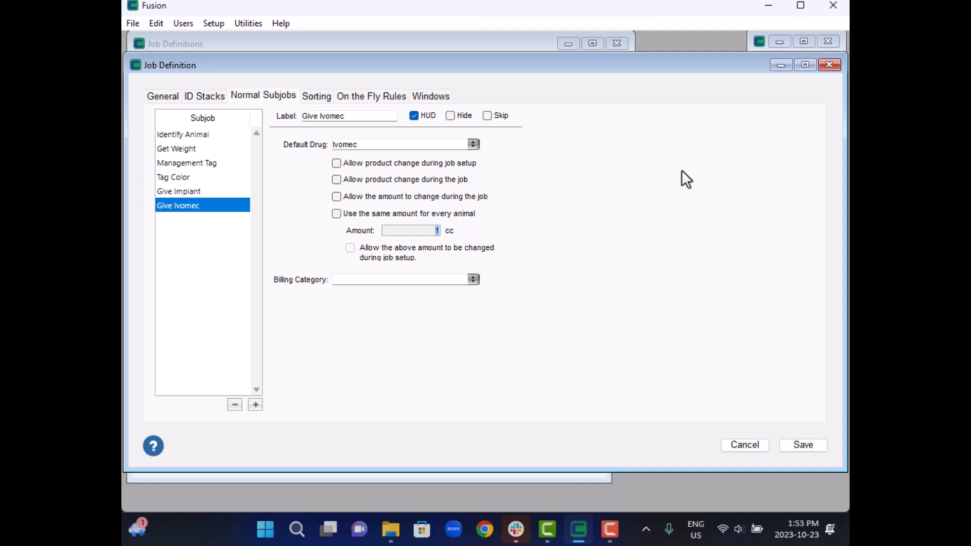
- Add a Give Input subjob and label it "Chute Charge"
left_click(256, 404)
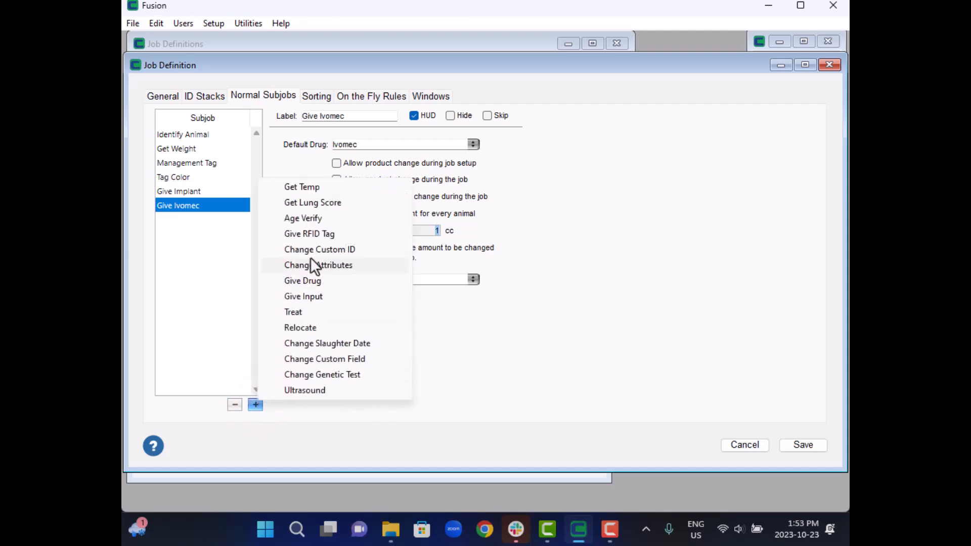
left_click(308, 296)
left_click_drag(374, 116, 300, 117)
type("Chute Charge")
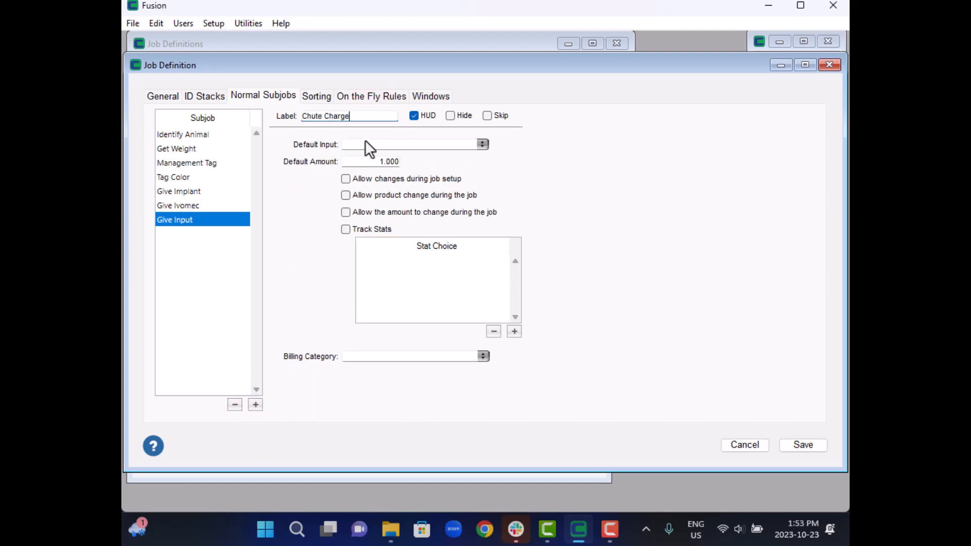
- Set the Chute Charge subjob's default input to Chute Charge, then turn HUD off and Hide on for it
left_click(496, 146)
left_click(482, 144)
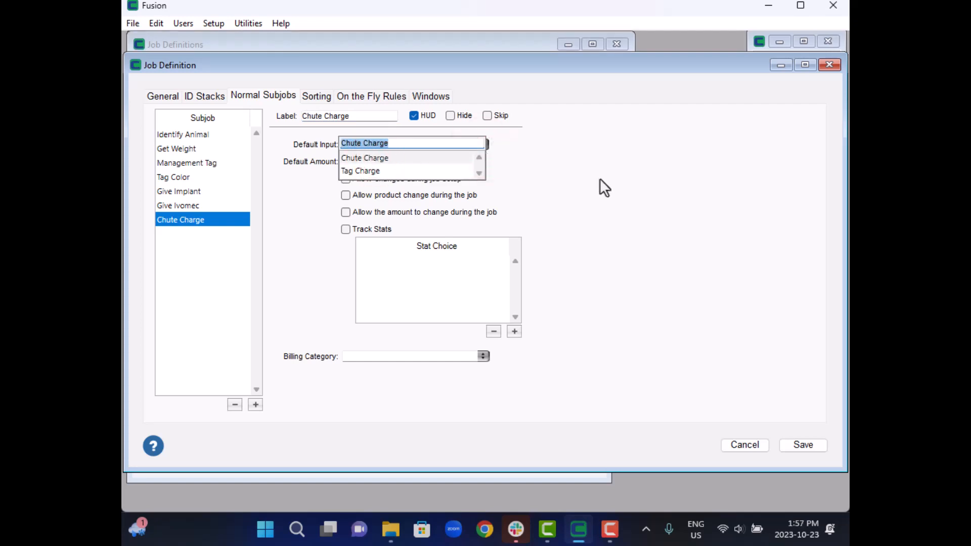
key("Tab")
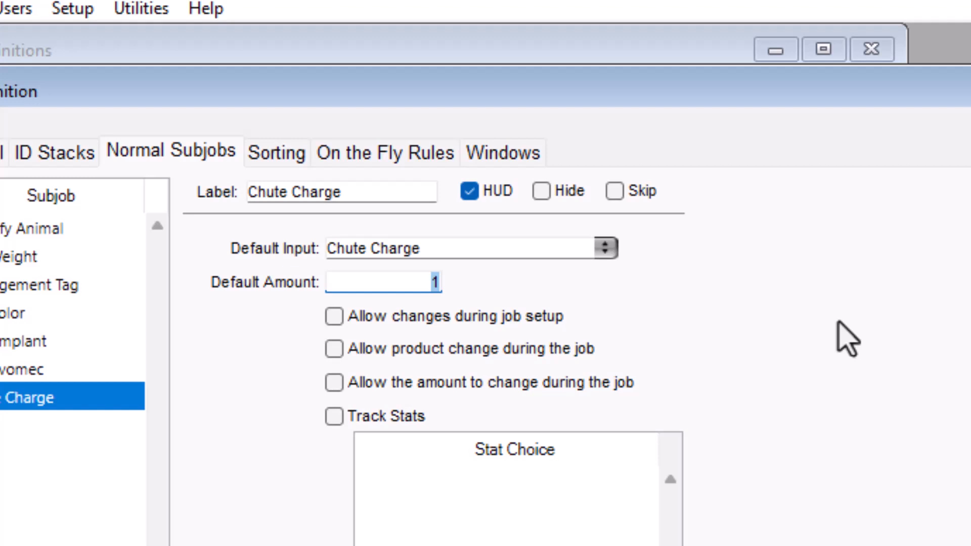
left_click(471, 193)
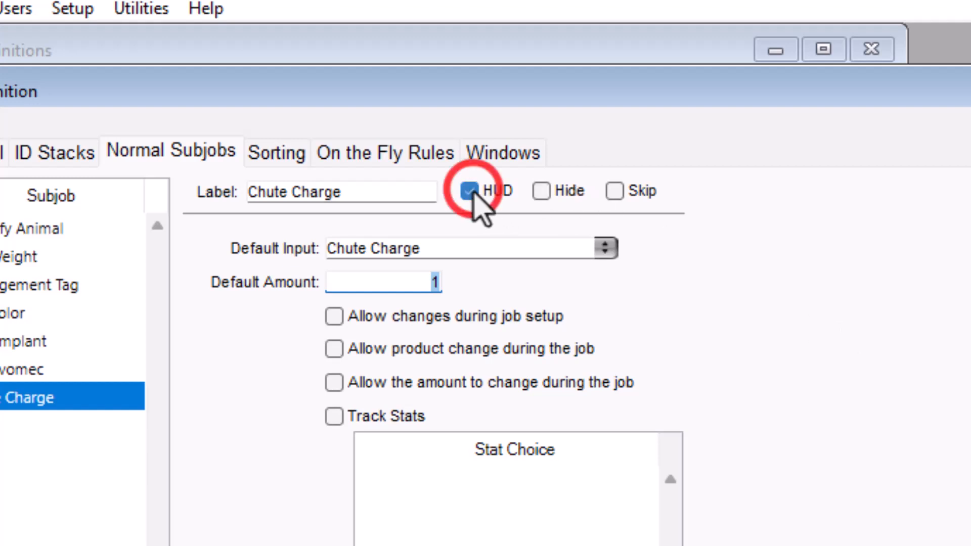
left_click(541, 192)
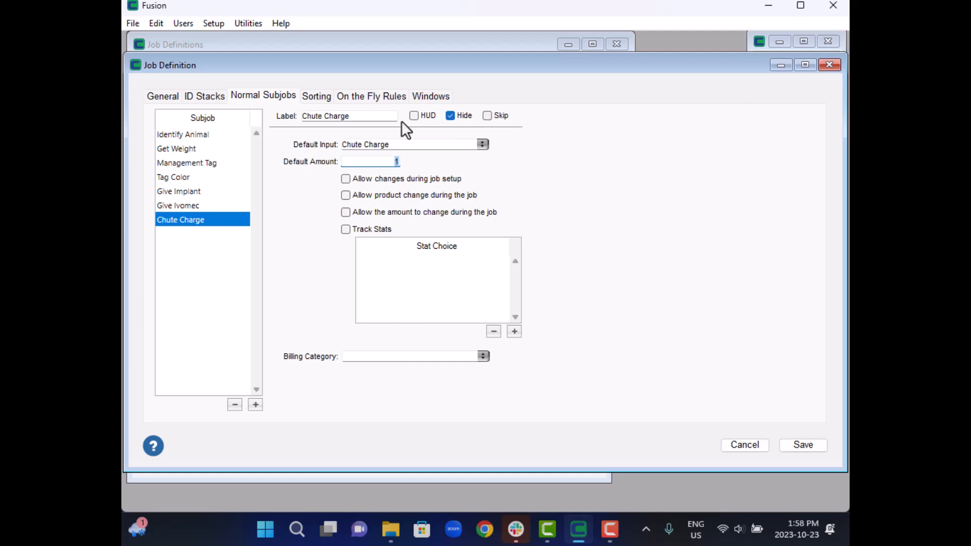
- Move the Give Ivomec subjob above Give Implant in the subjob order
left_click_drag(190, 205, 193, 189)
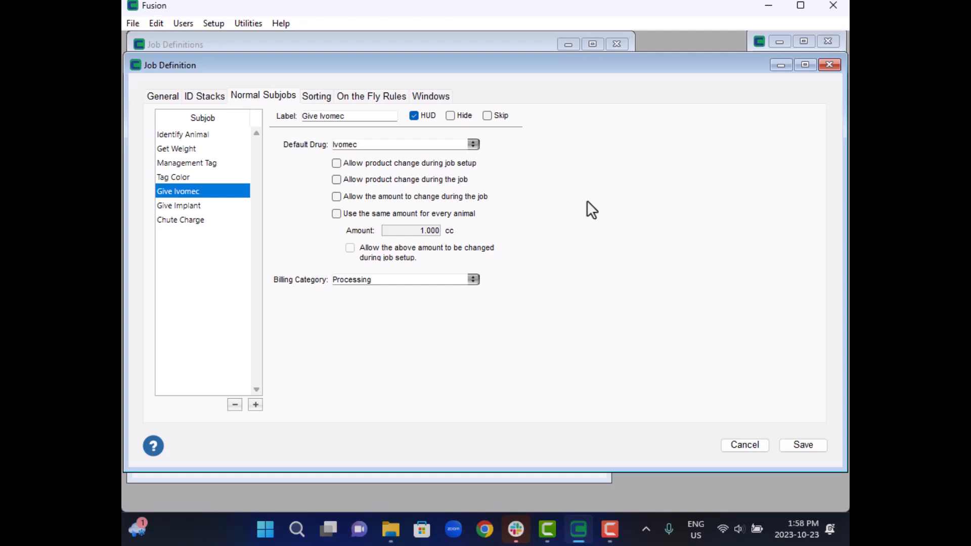
- Add a sort protocol named "Weight Sort" that sorts into pens and is included in the Running Totals HUD
left_click(311, 96)
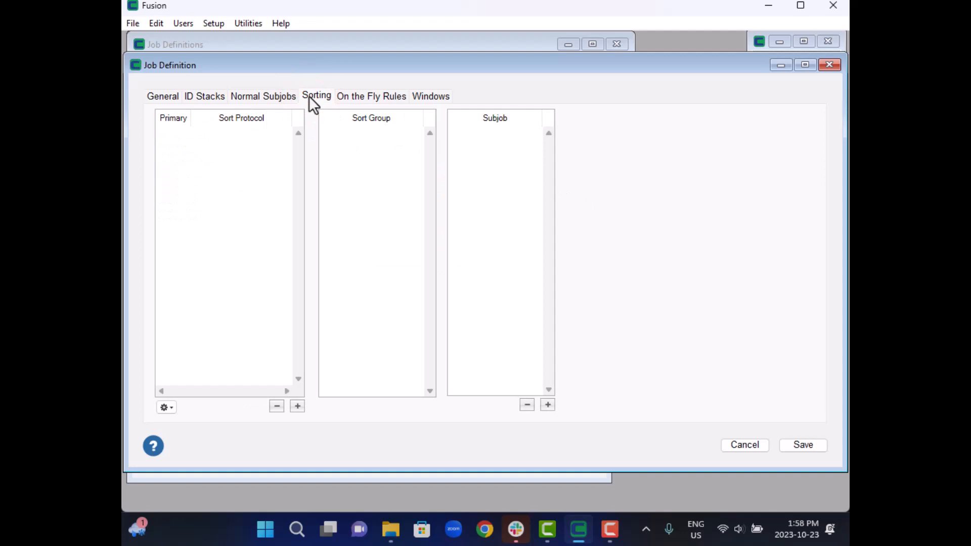
left_click(297, 407)
type("We")
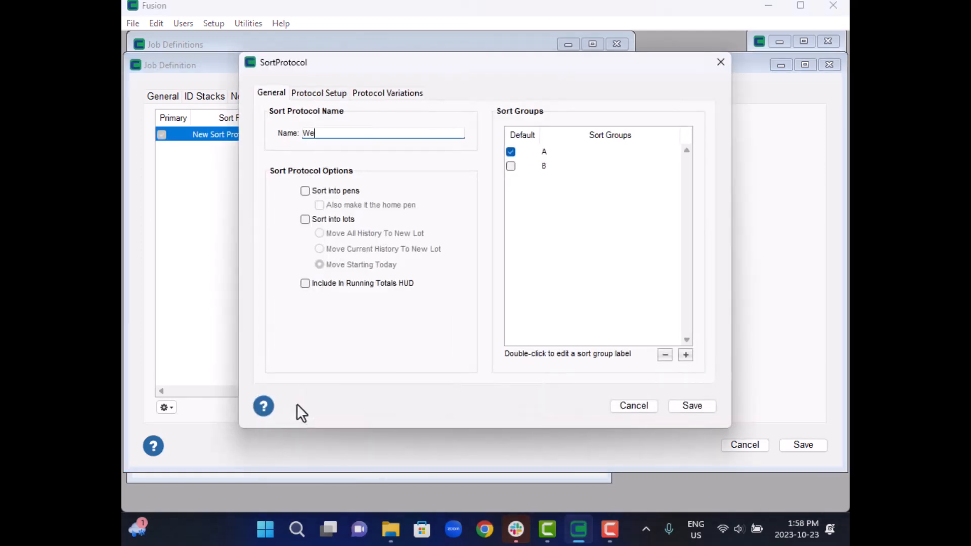
type("ight Sort")
key("Tab")
left_click(305, 192)
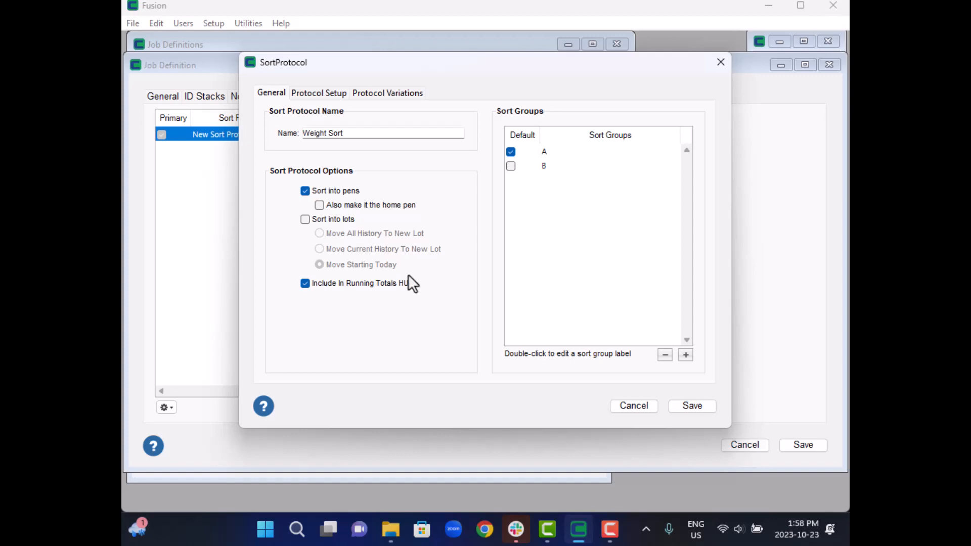
- Rename sort groups A and B to "Light Group" and "Heavy Group"
left_click(545, 150)
left_click(545, 150)
type("Light Group")
key("Tab")
key("Tab")
type("HEavy")
key("BackSpace")
key("BackSpace")
key("BackSpace")
key("BackSpace")
type("eavy Group")
key("Return")
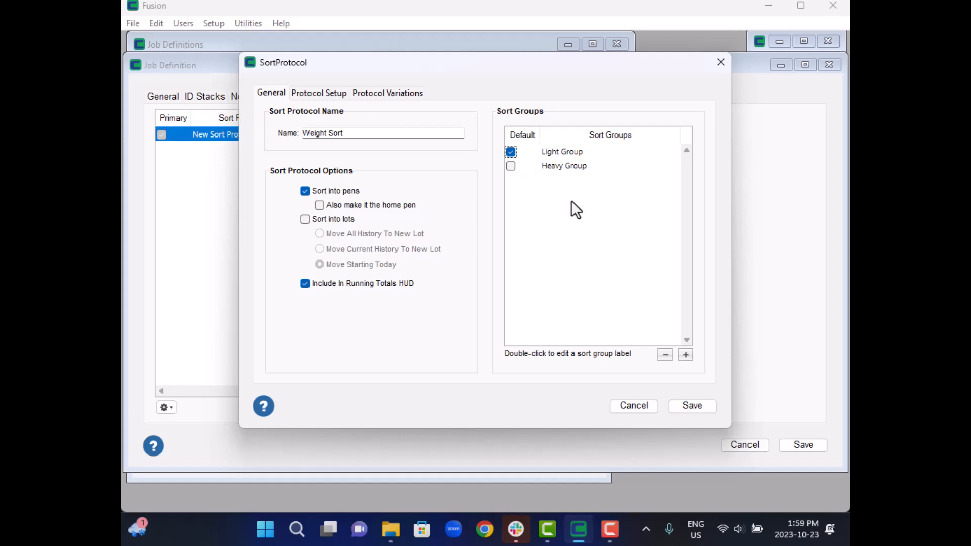
- Add Scale Weight (Job) (>=) as the sort criterion in the protocol setup
left_click(344, 95)
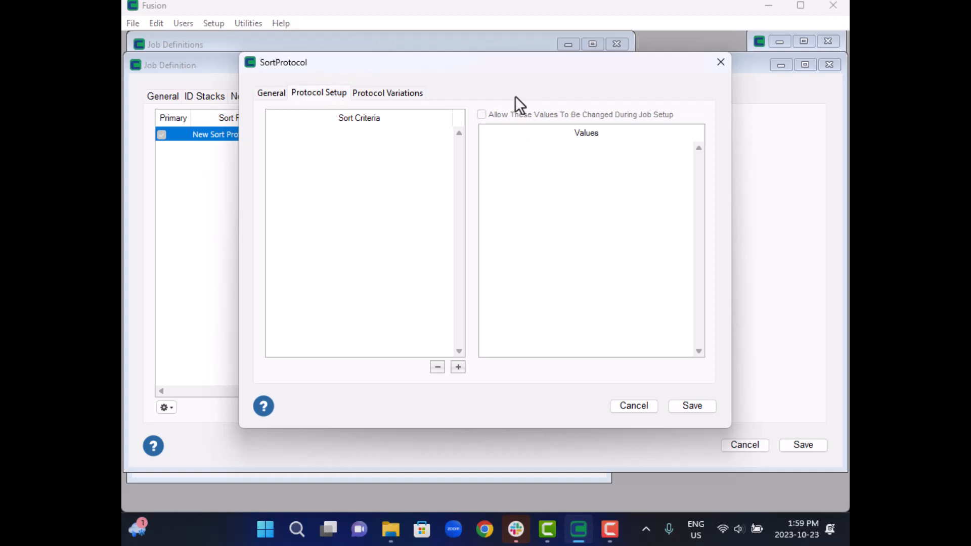
left_click(458, 367)
left_click(505, 26)
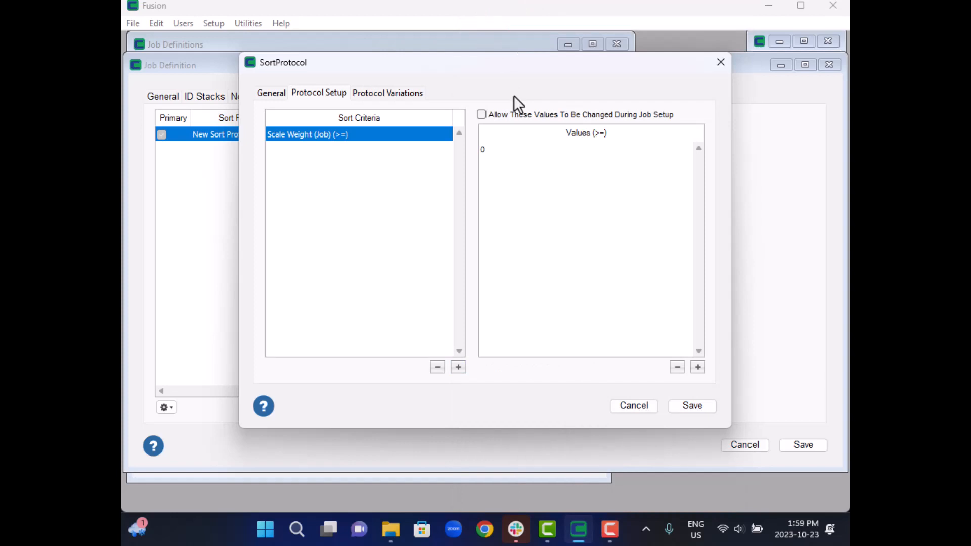
- Add a scale weight value of 850 below the 0 value and allow these values to be changed during job setup
left_click(481, 147)
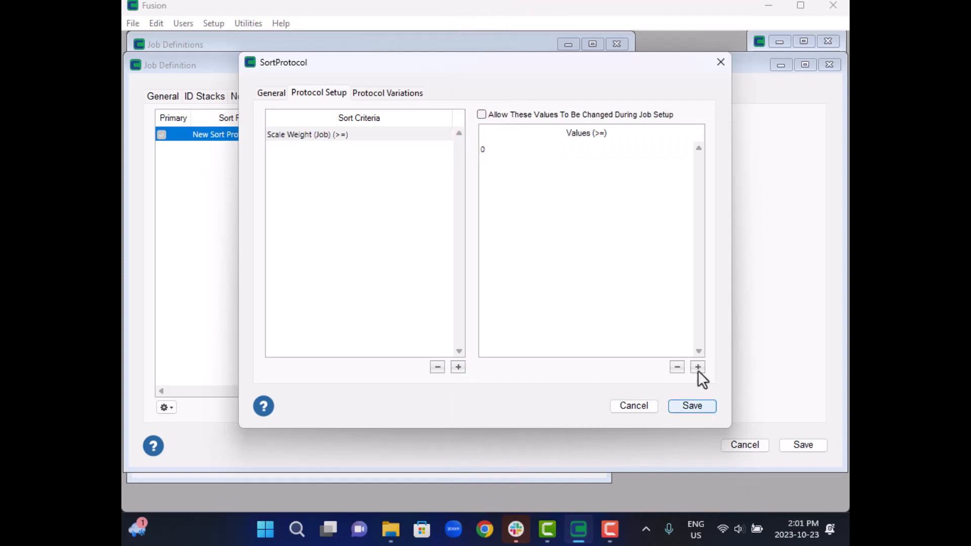
left_click(698, 367)
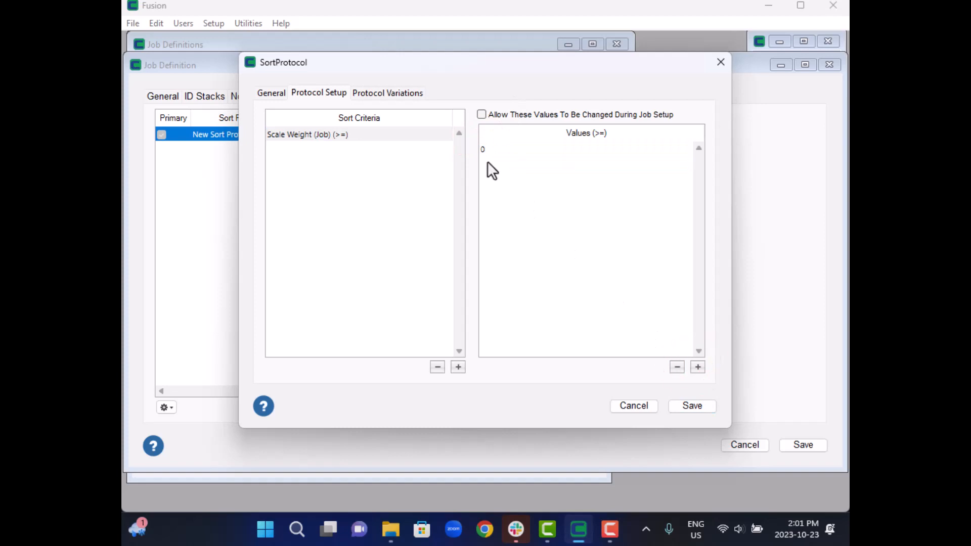
left_click(488, 161)
type("8")
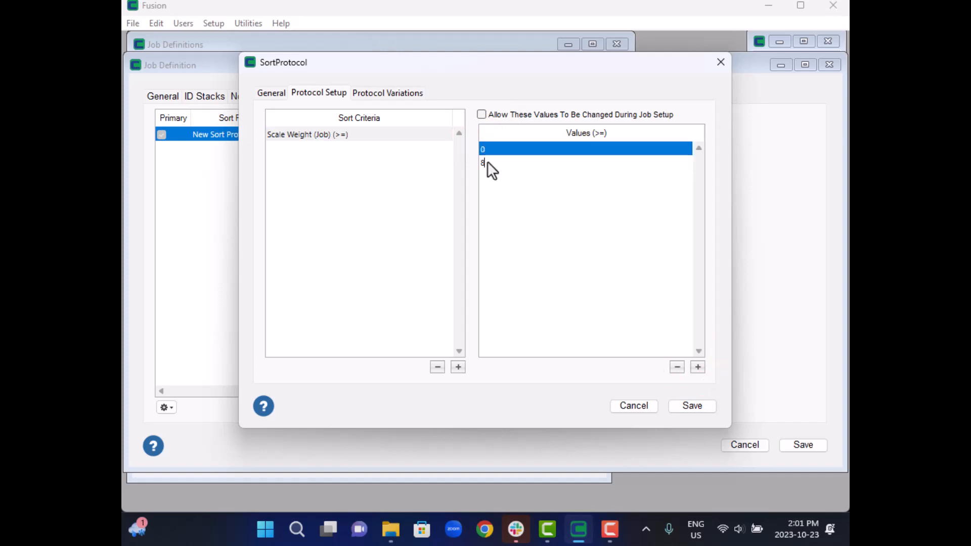
type("50")
left_click(547, 284)
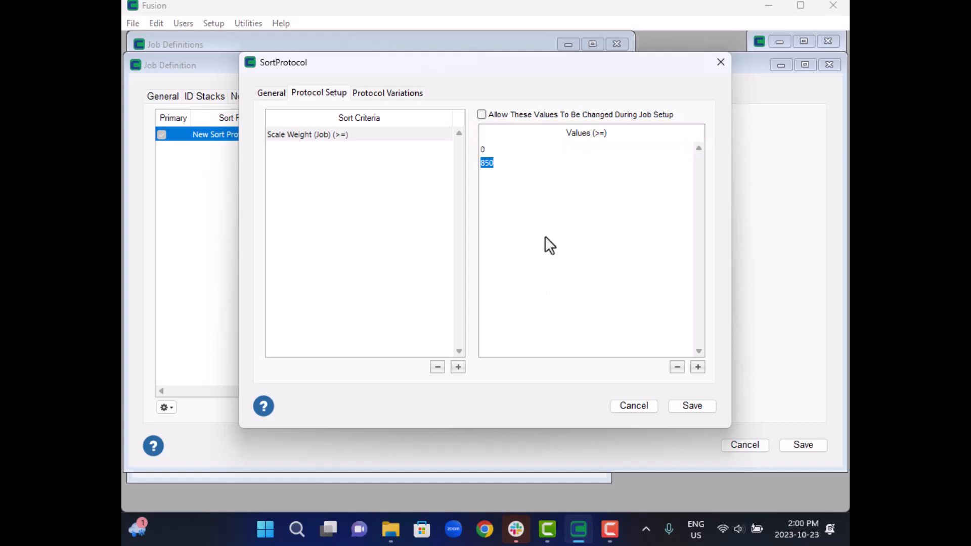
left_click(481, 114)
- Generate the protocol variations and assign Light Group to the 0 weight variation
left_click(396, 96)
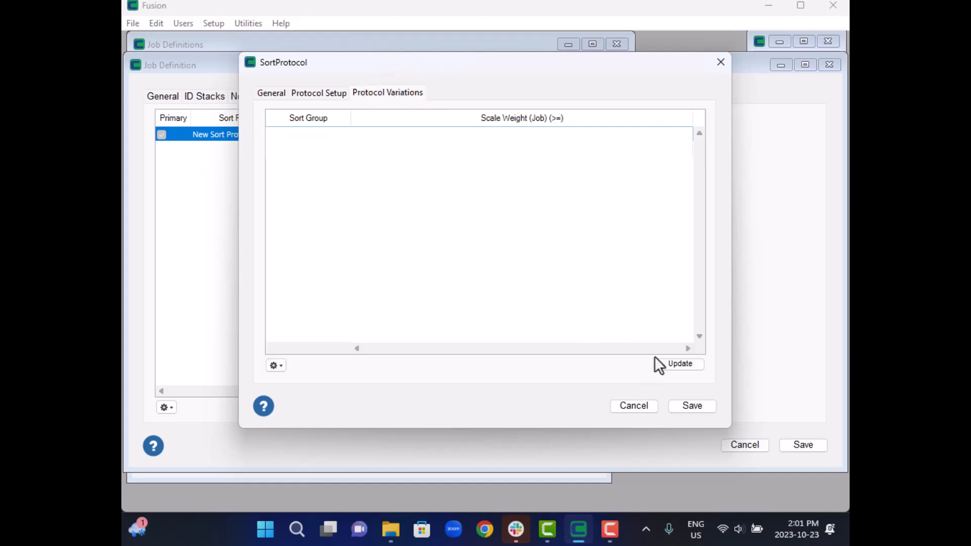
left_click(679, 365)
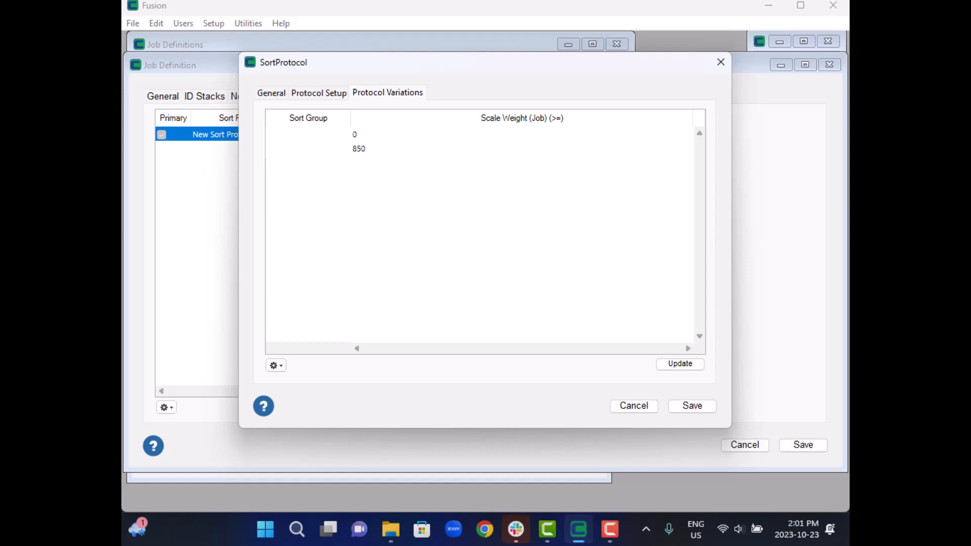
left_click(306, 147)
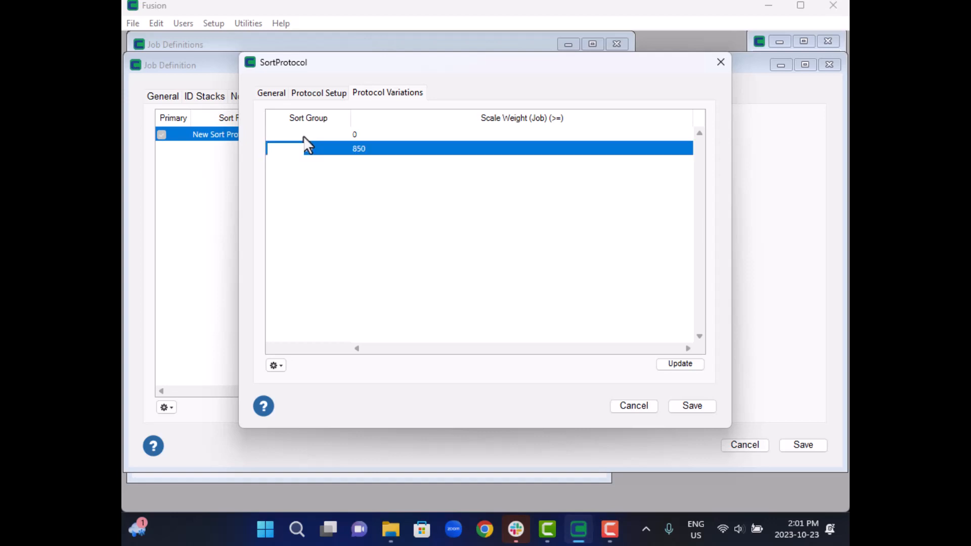
left_click(304, 134)
right_click(305, 135)
left_click(323, 144)
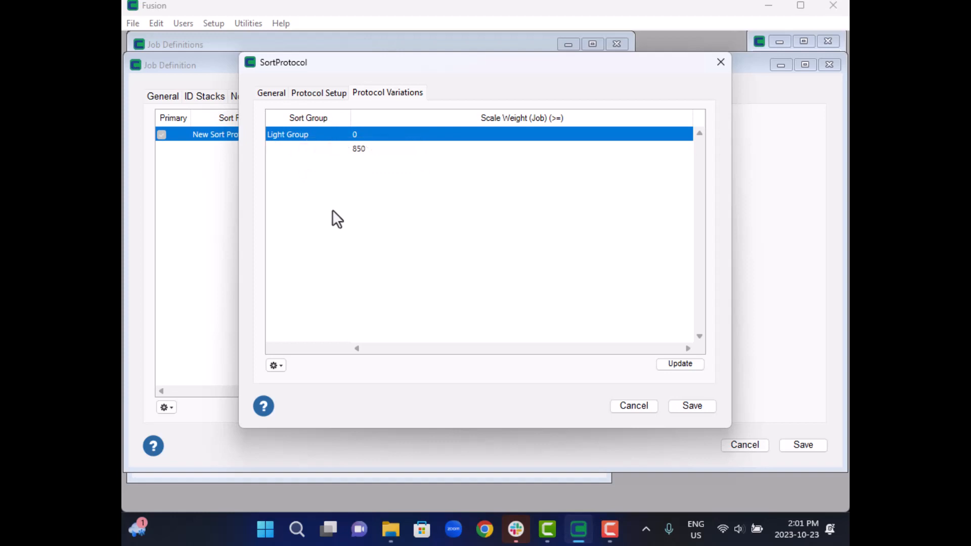
- Assign Heavy Group to the 850 weight variation and save the sort protocol
left_click(293, 150)
right_click(294, 150)
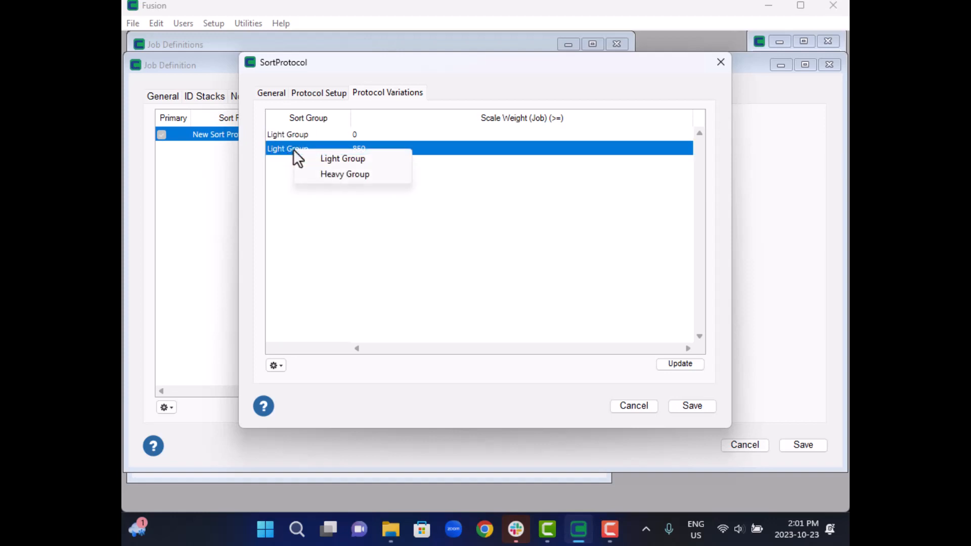
left_click(342, 175)
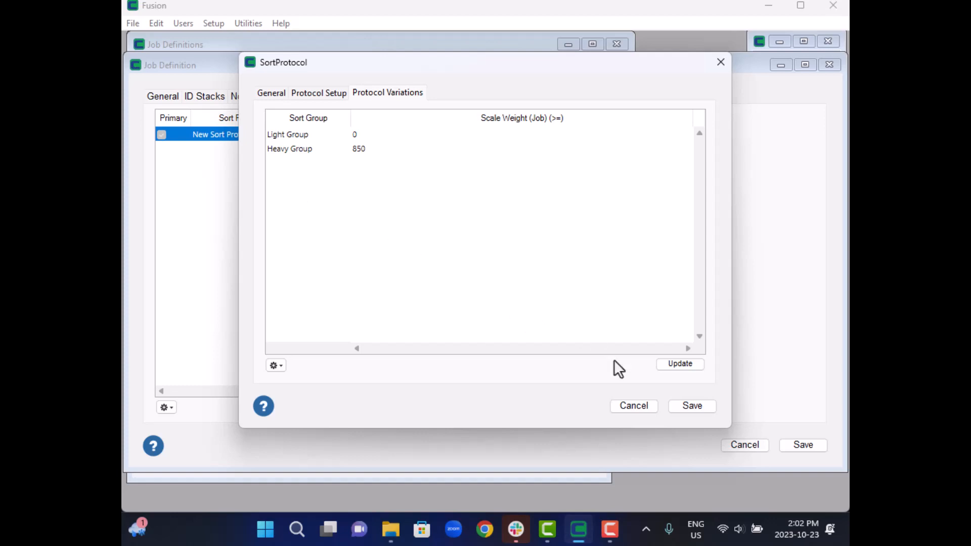
left_click(701, 407)
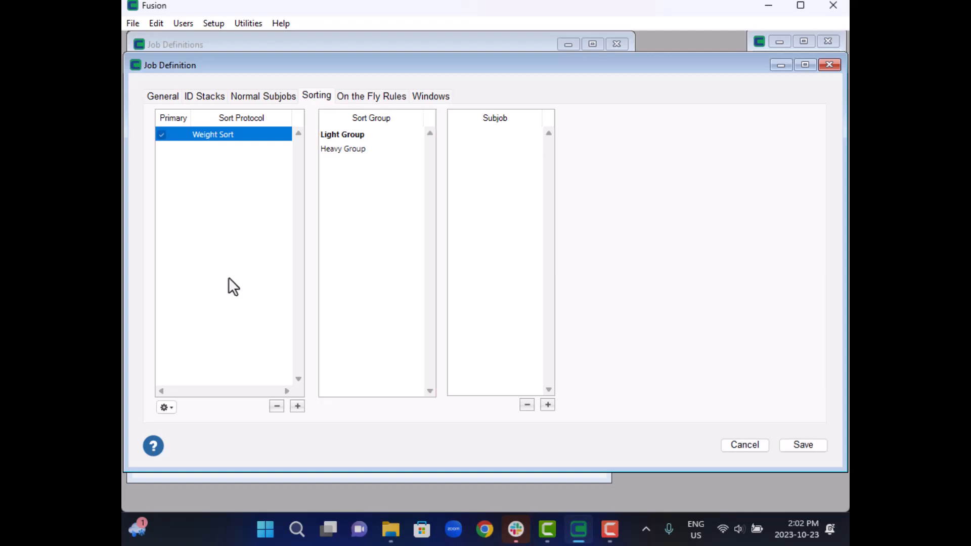
- Add a Give Drug subjob to the Light Group of the Weight Sort protocol
left_click(350, 135)
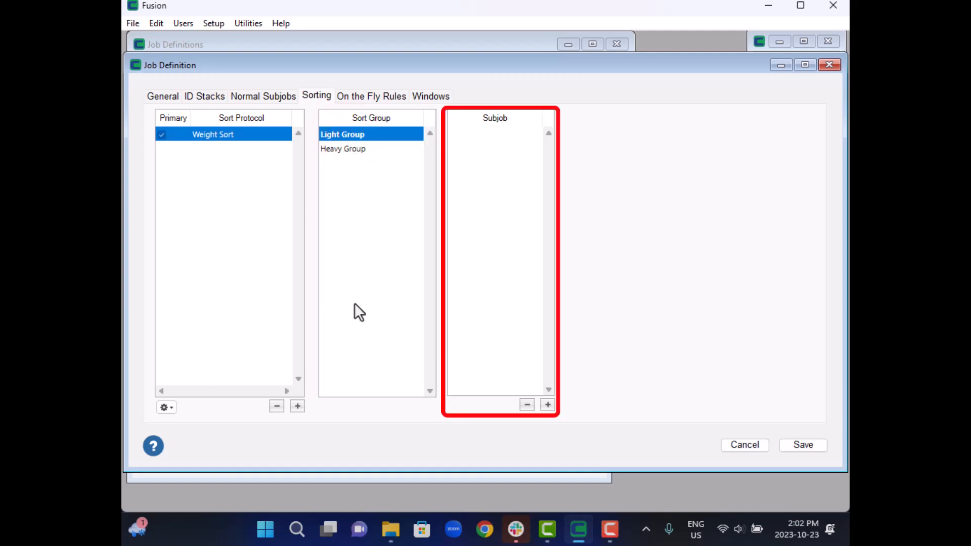
left_click(547, 405)
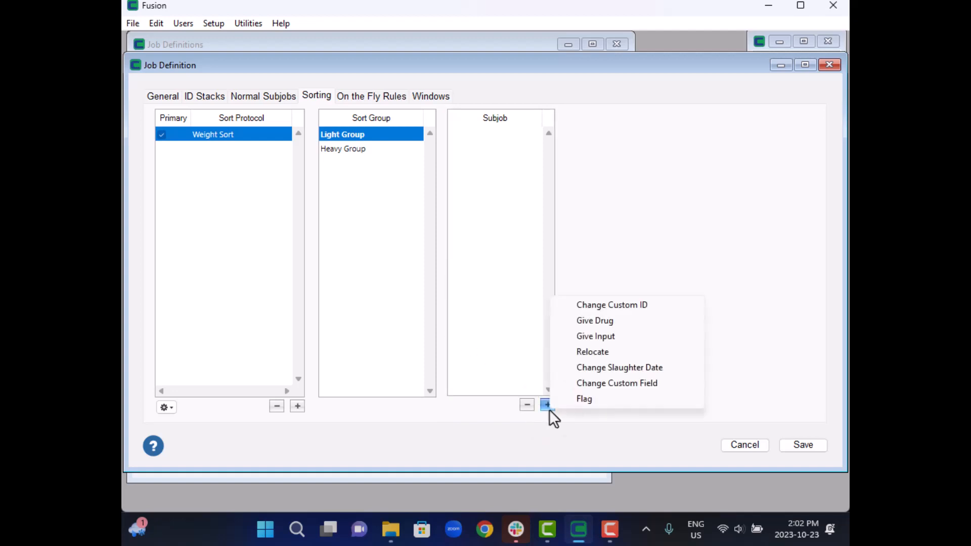
left_click(606, 326)
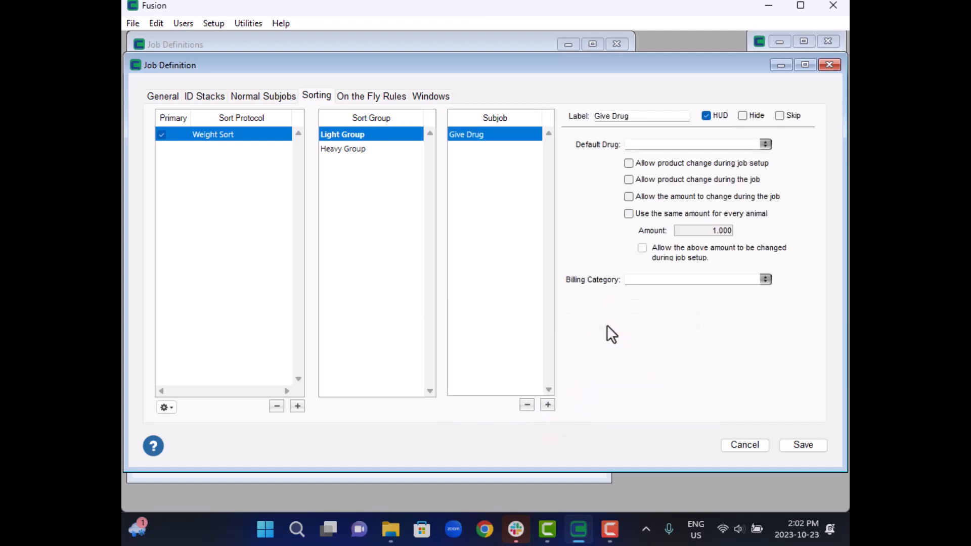
- Label the Light Group's drug subjob "Give 7 Way" and set its default drug to 7 Way
left_click(633, 116)
key("BackSpace")
key("BackSpace")
key("BackSpace")
key("BackSpace")
type("7 Way")
left_click(765, 145)
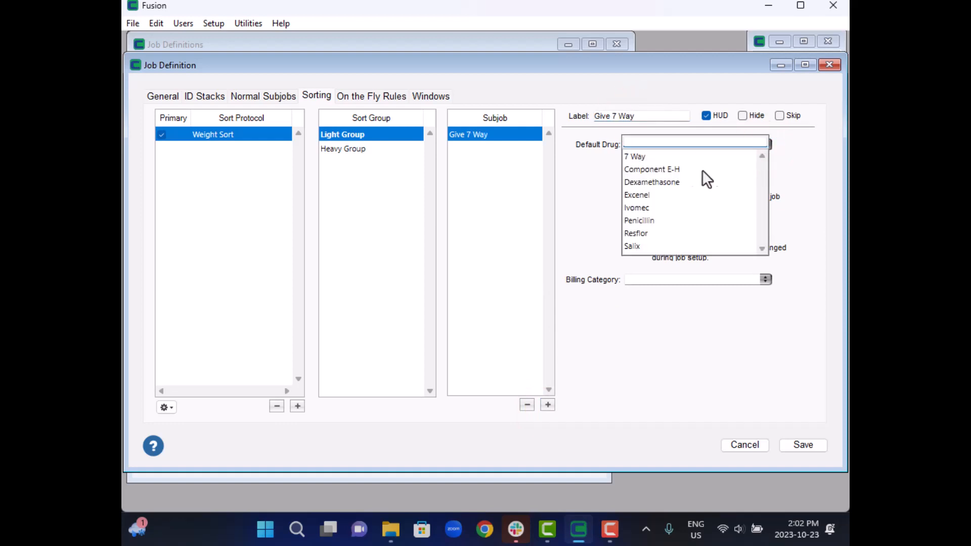
left_click(733, 156)
left_click(362, 154)
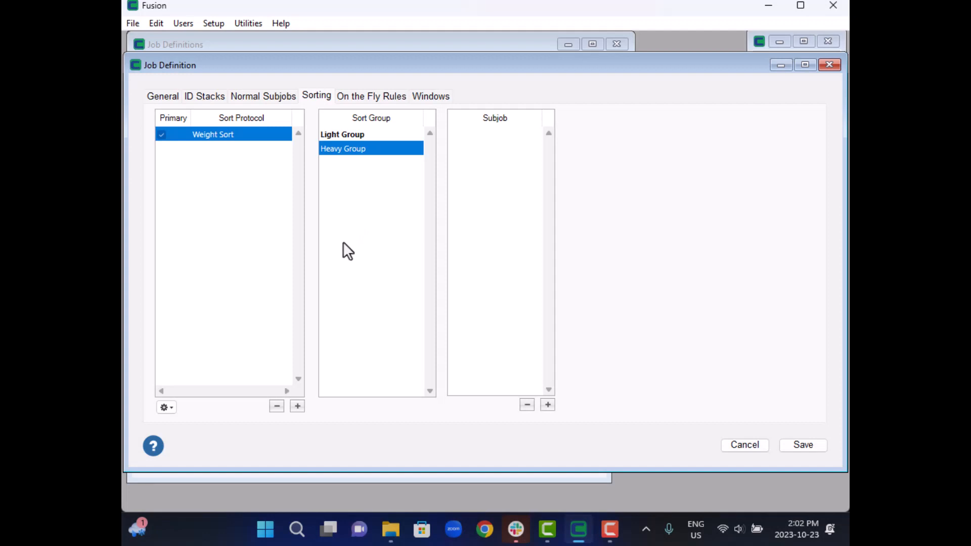
- Add the predefined Flag Duplicate RFIDs In Job sort protocol to the job definition
left_click(166, 408)
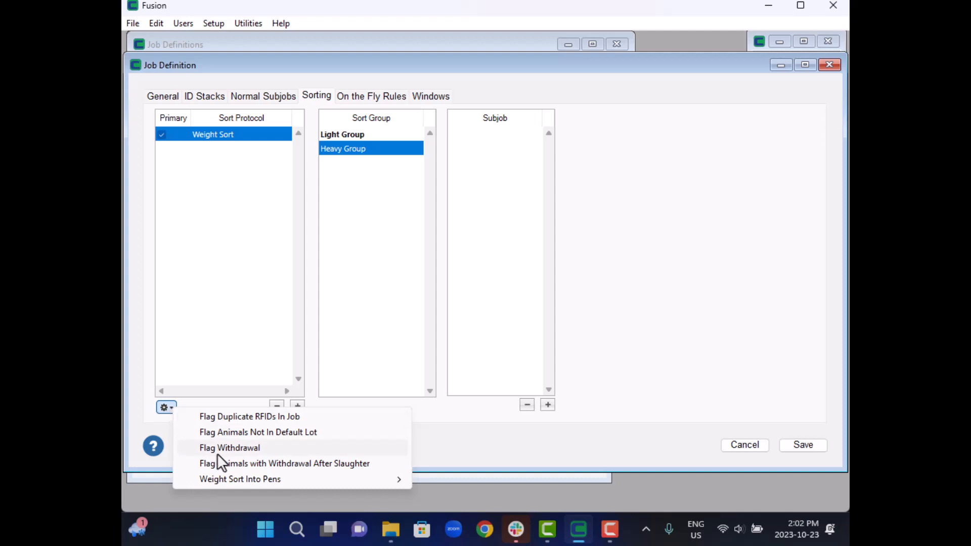
mouse_move(234, 475)
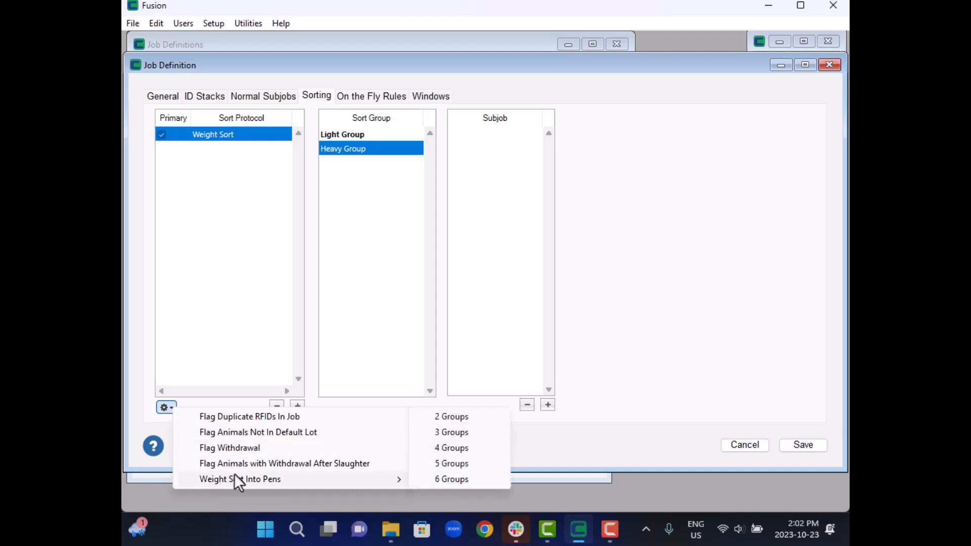
left_click(240, 416)
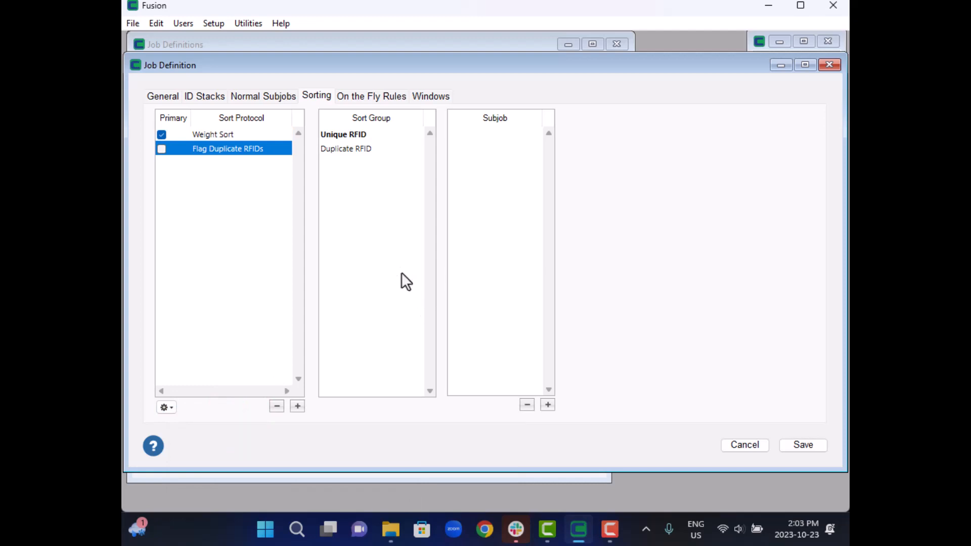
- Review the Flag Duplicate RFIDs protocol's sort groups, criteria and variations, plus the subjobs attached to its Unique RFID and Duplicate RFID groups
double_click(252, 147)
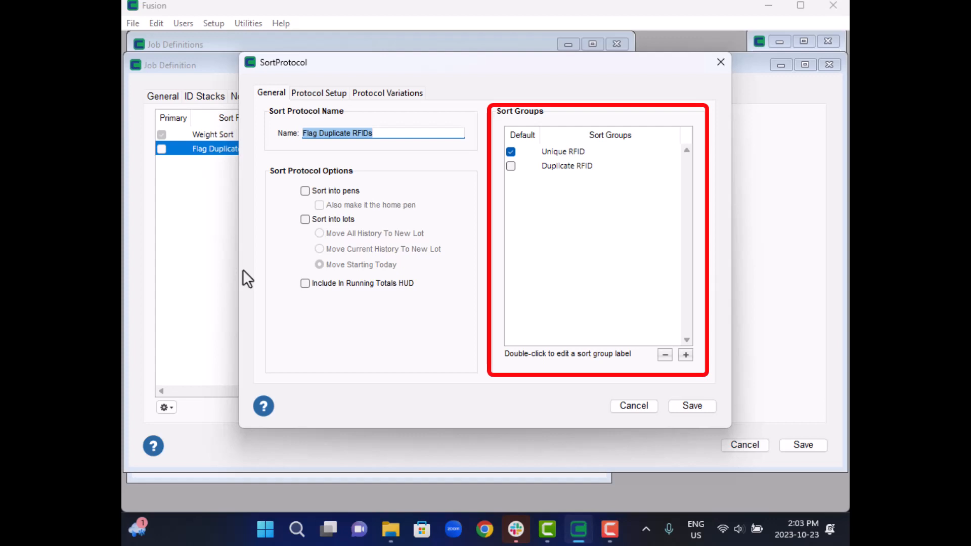
left_click(318, 96)
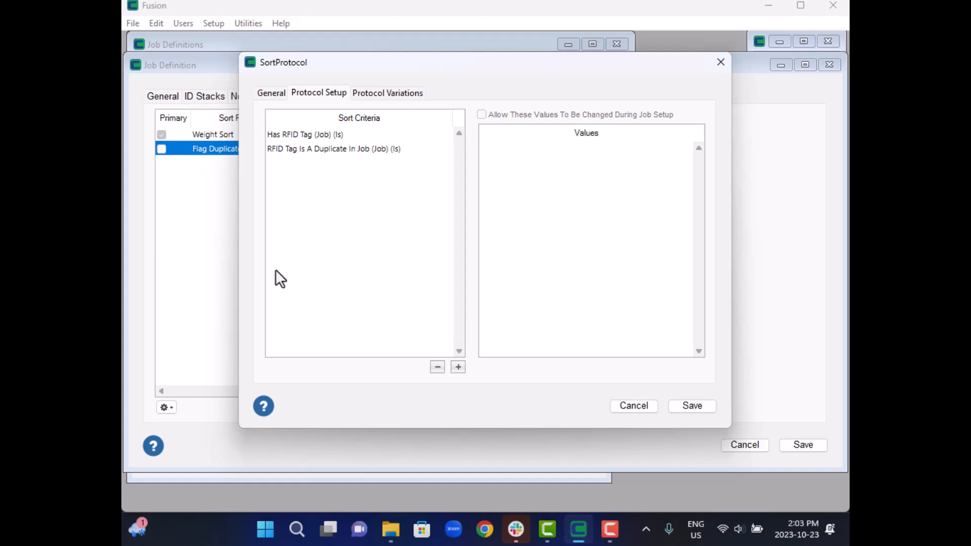
left_click(322, 135)
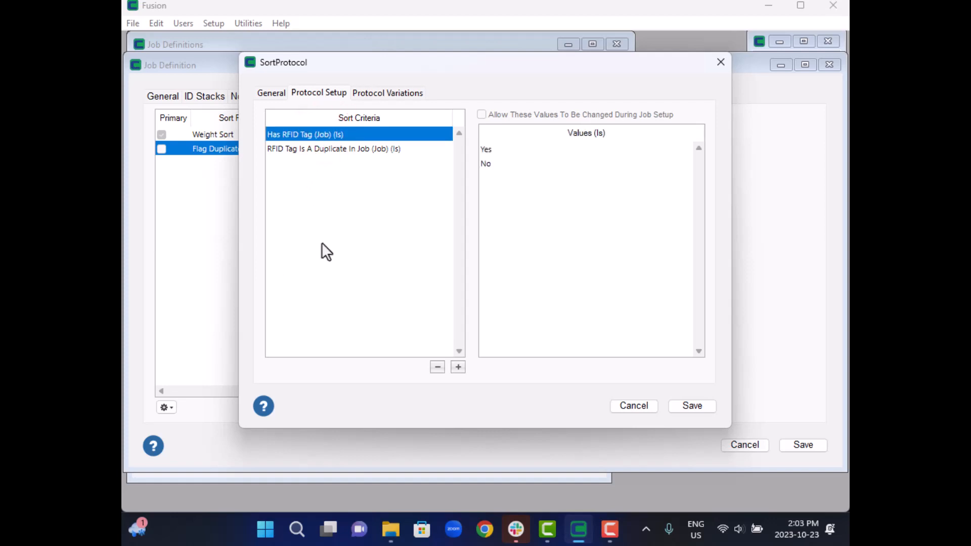
left_click(395, 93)
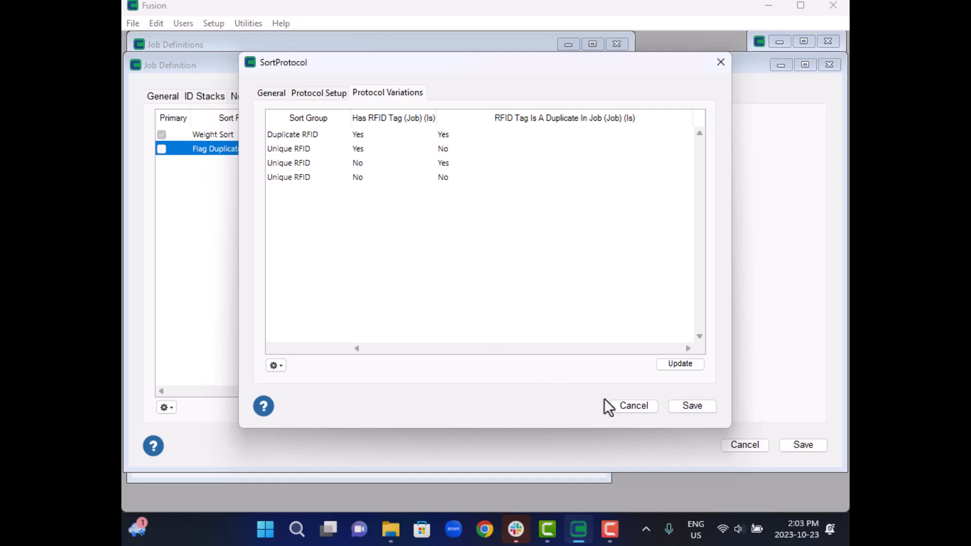
left_click(633, 405)
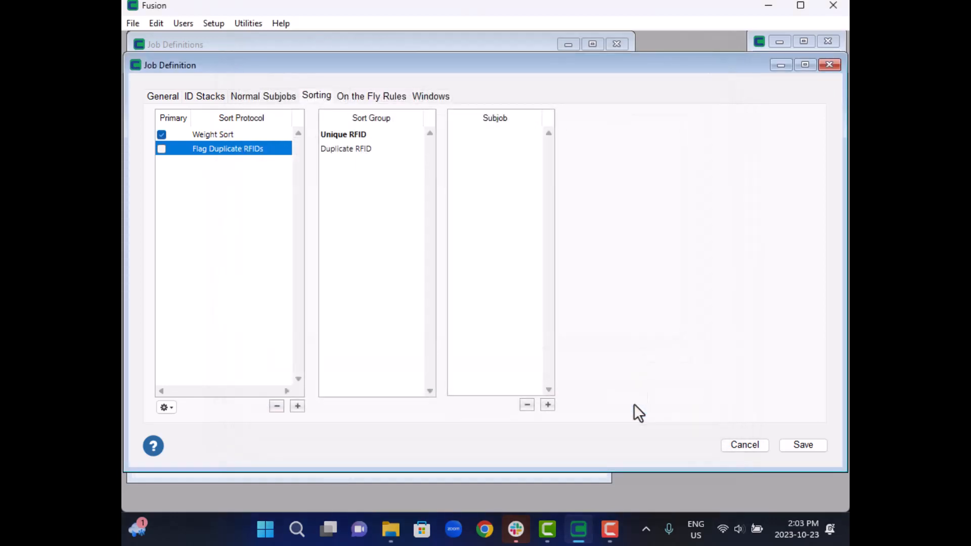
left_click(370, 133)
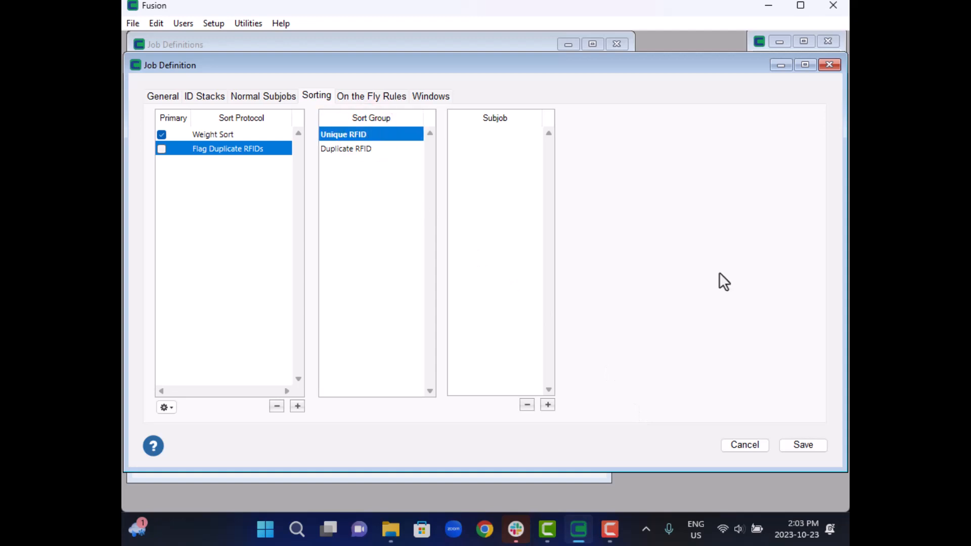
left_click(360, 149)
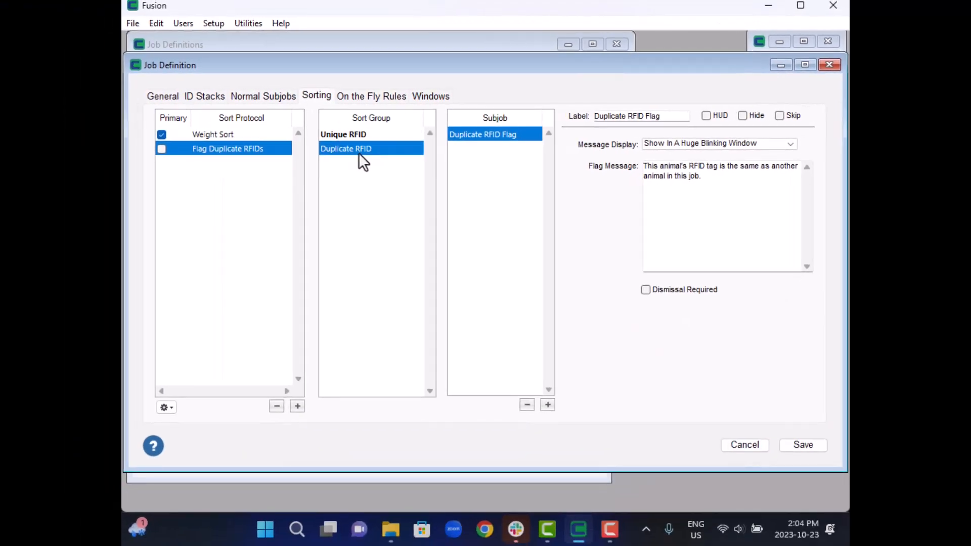
- Add Tag Charge as an associated input for Give RFID Tag subjobs in the on-the-fly rules
left_click(368, 97)
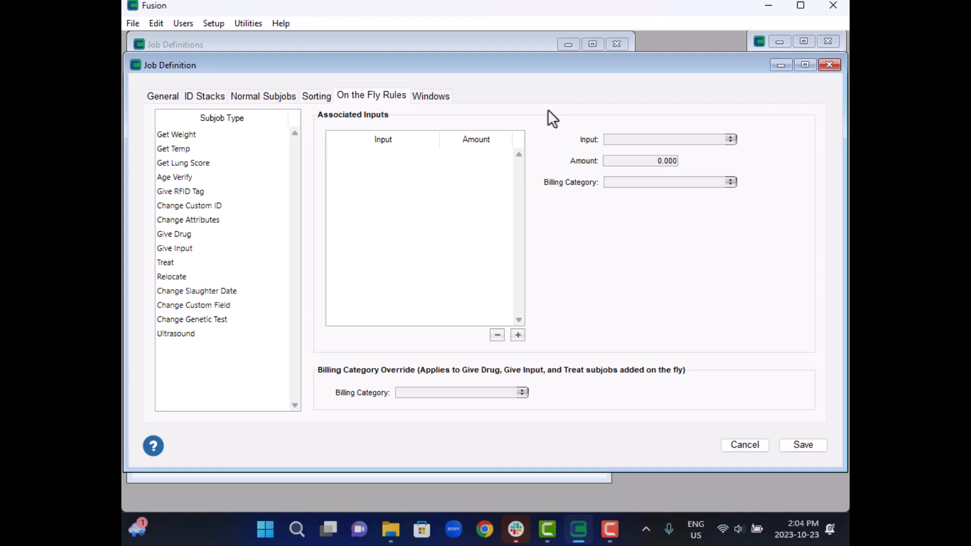
left_click(230, 194)
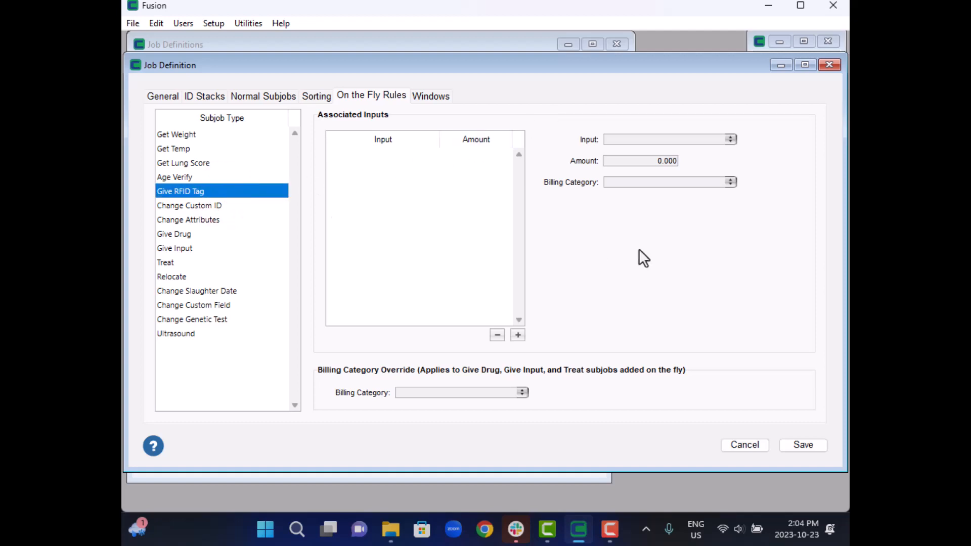
left_click(519, 336)
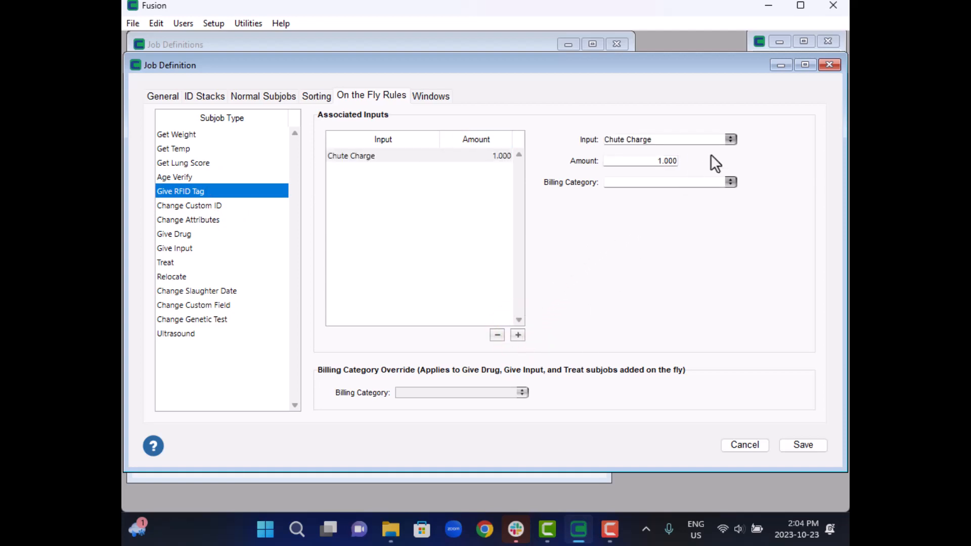
left_click(730, 138)
left_click(609, 160)
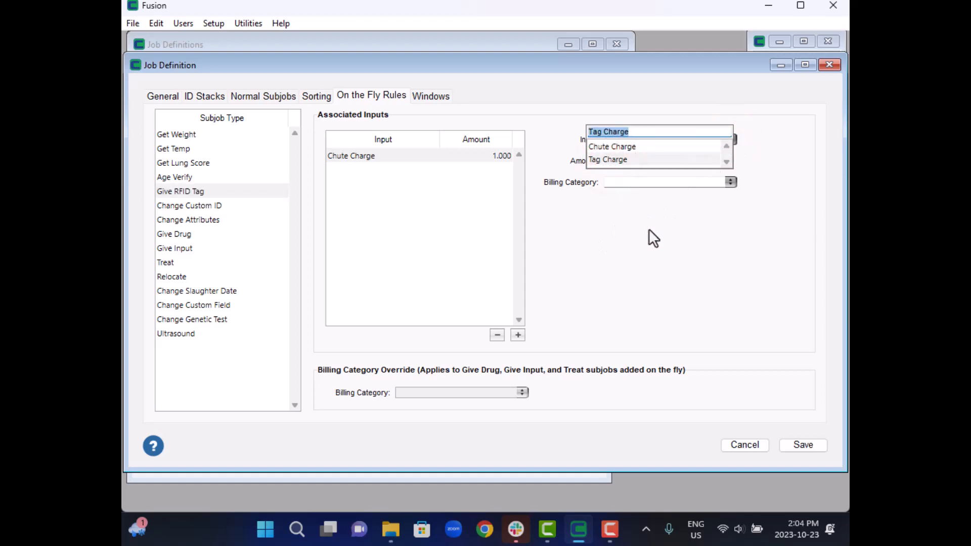
key("Tab")
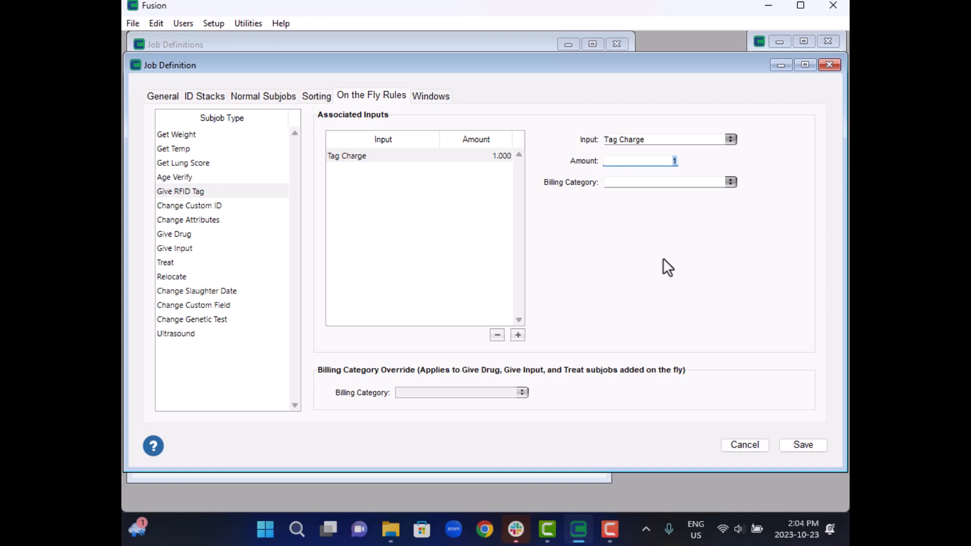
left_click(623, 280)
- Check the job's window position settings and save the job definition
left_click(447, 96)
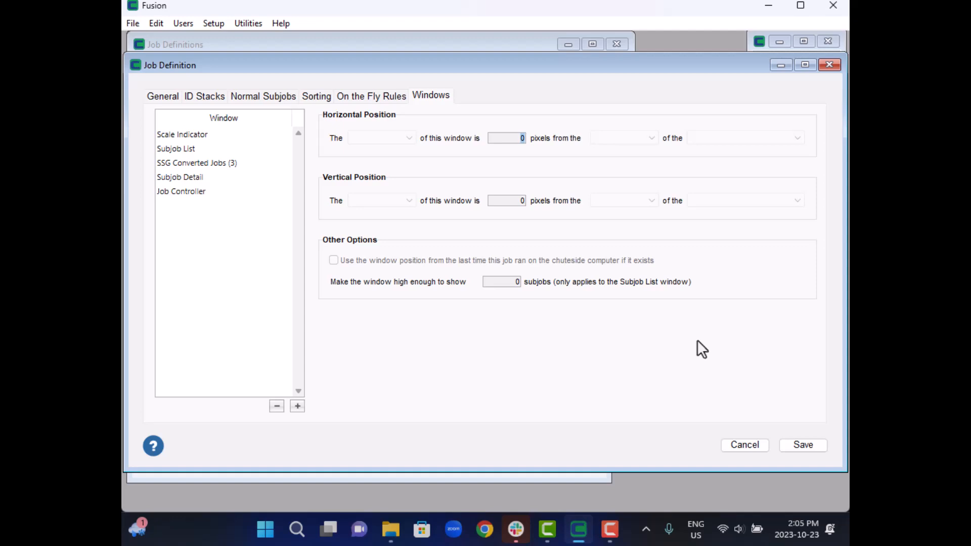
left_click(791, 448)
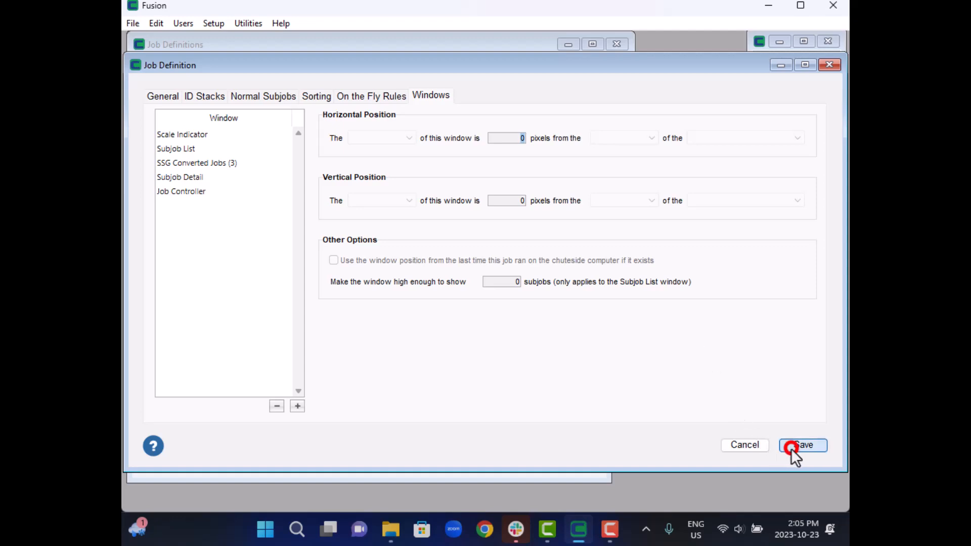